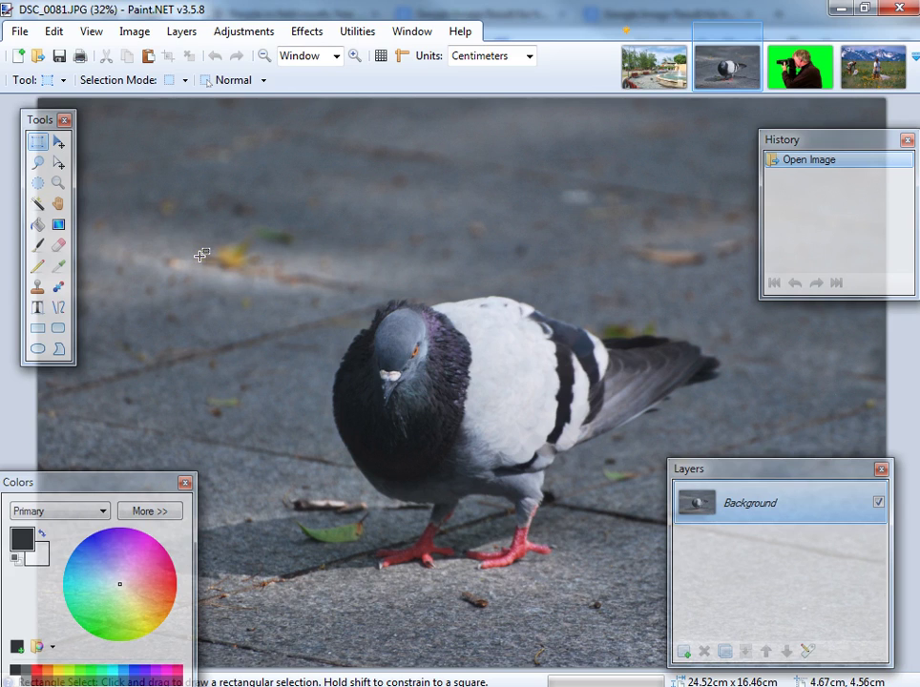
Flip through the open photos, zooming out on the park photo, and end on the green-screen photographer image
mouse_move(749, 93)
key("ctrl+Tab")
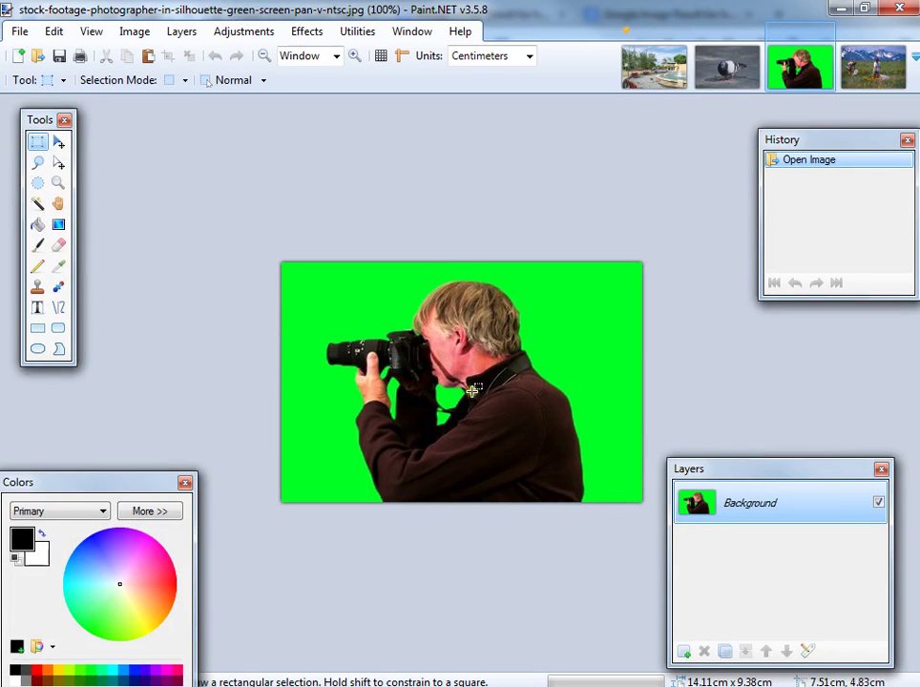
left_click(656, 65)
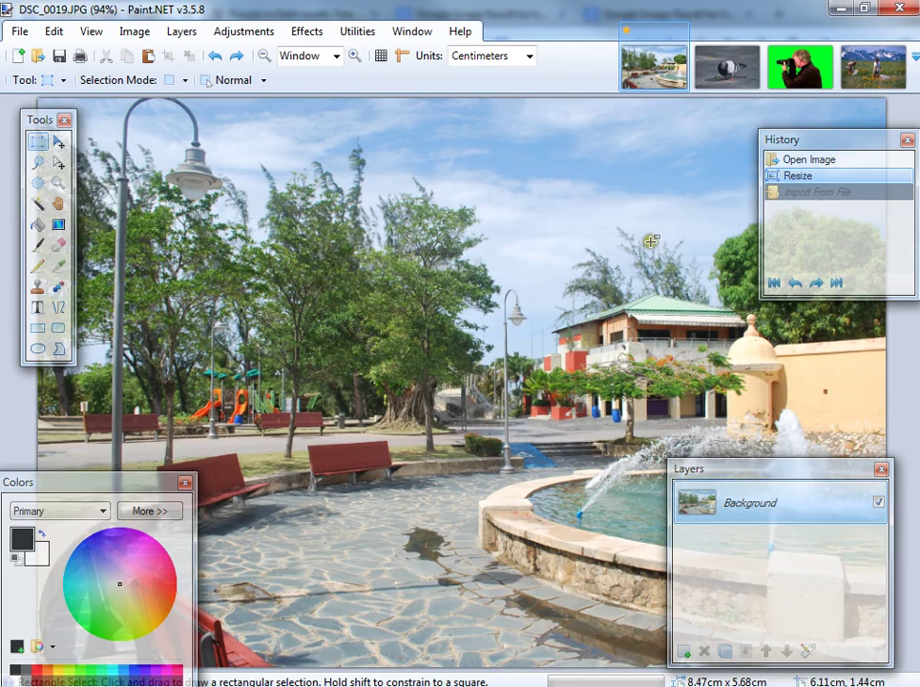
key("ctrl+minus")
key("ctrl+minus")
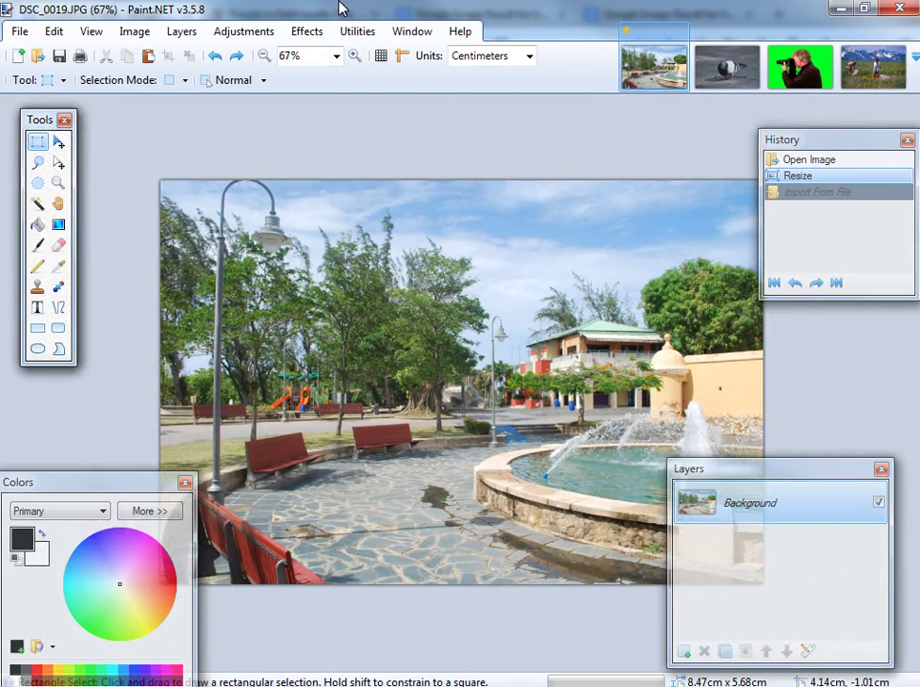
left_click(800, 64)
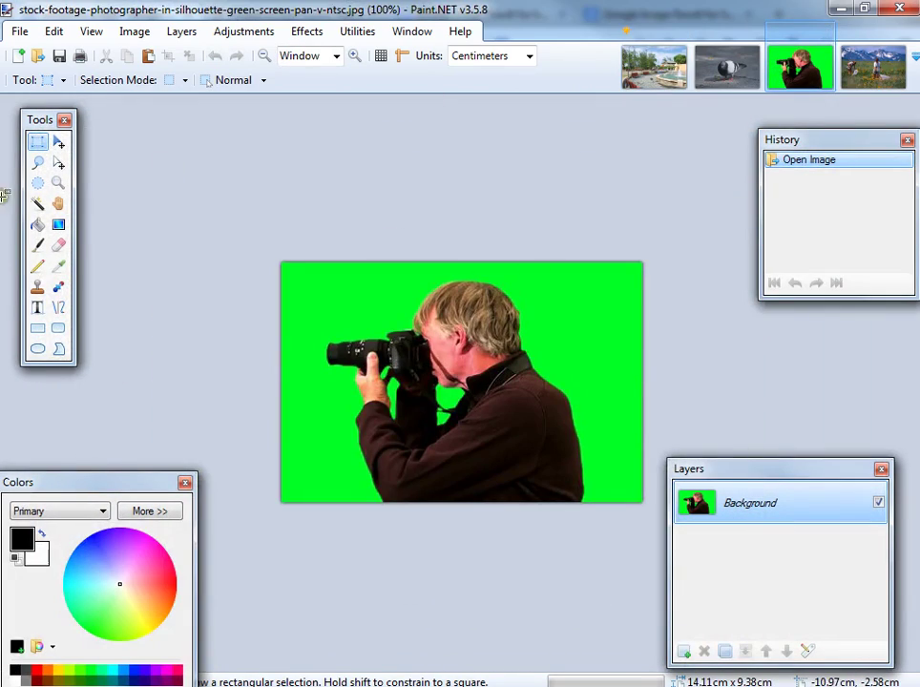
Erase the green background around the photographer using a Magic Wand selection
left_click(37, 204)
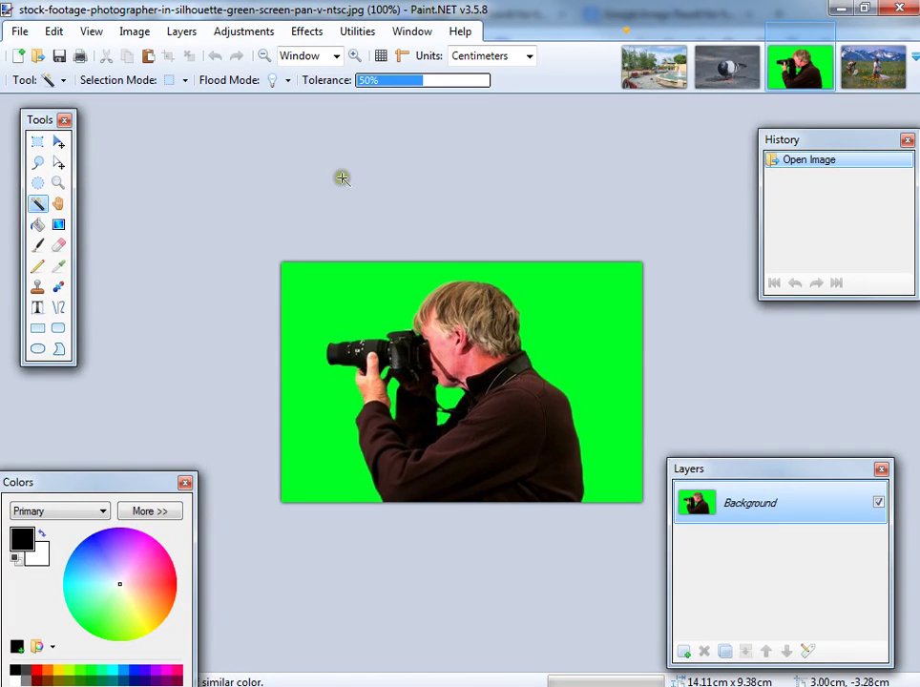
scroll(457, 181, "up", 3)
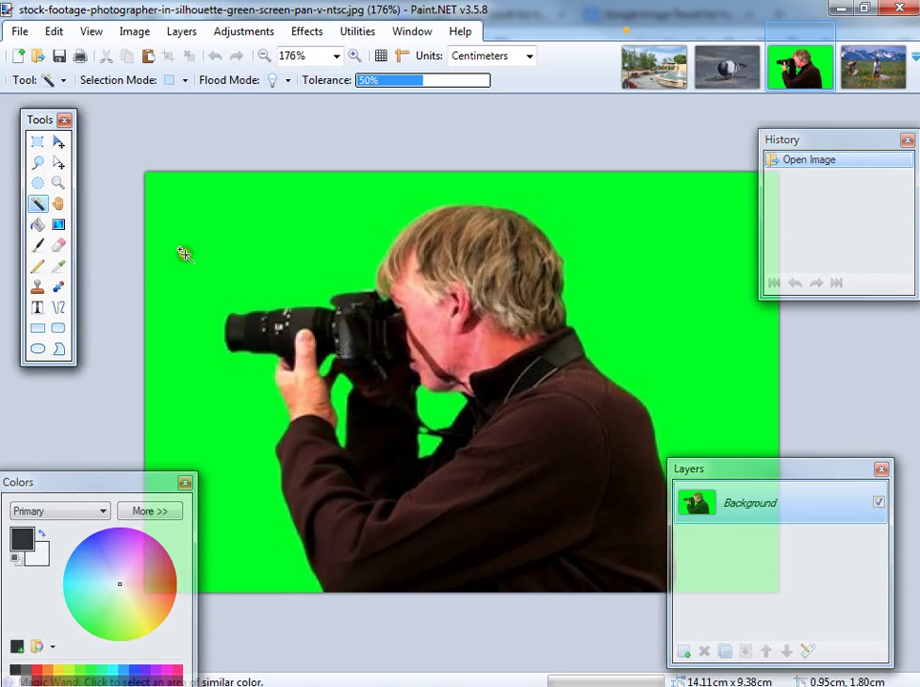
left_click(272, 249)
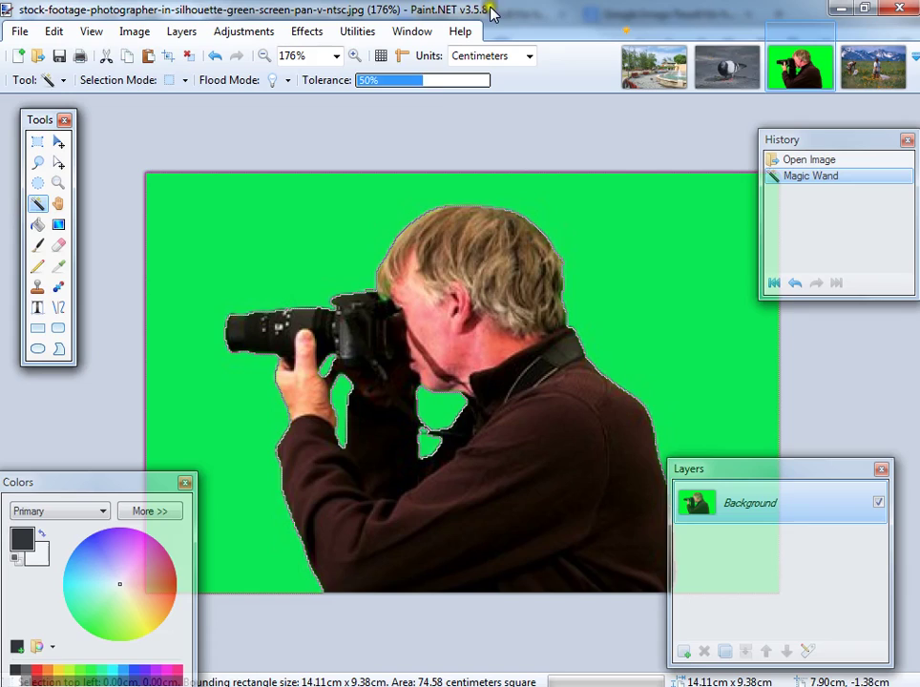
key("Delete")
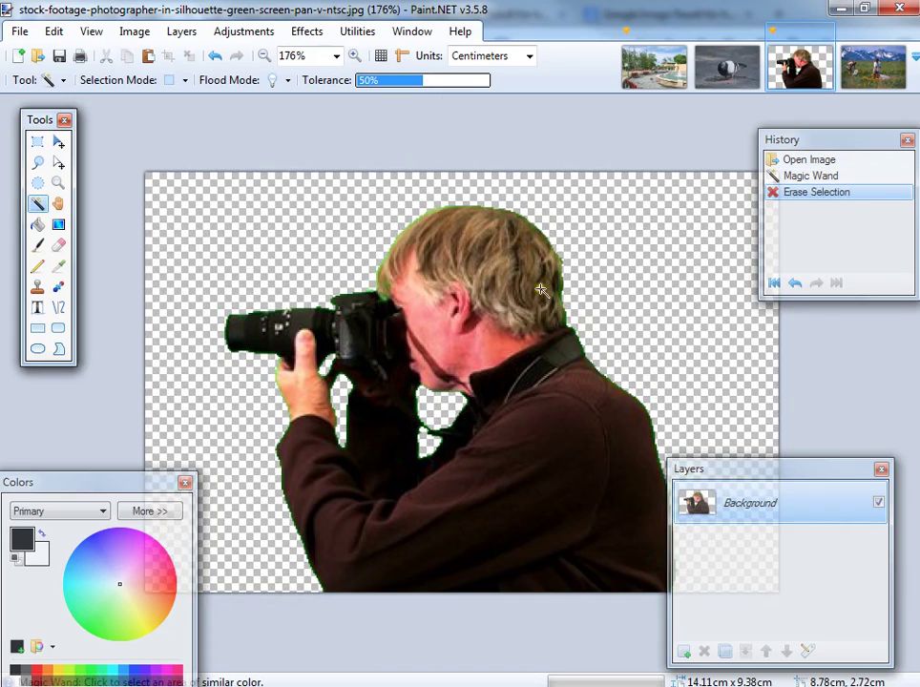
At 10% tolerance, select and erase the leftover green fringe by the face
scroll(459, 276, "up", 5)
left_click(197, 289)
left_click(215, 56)
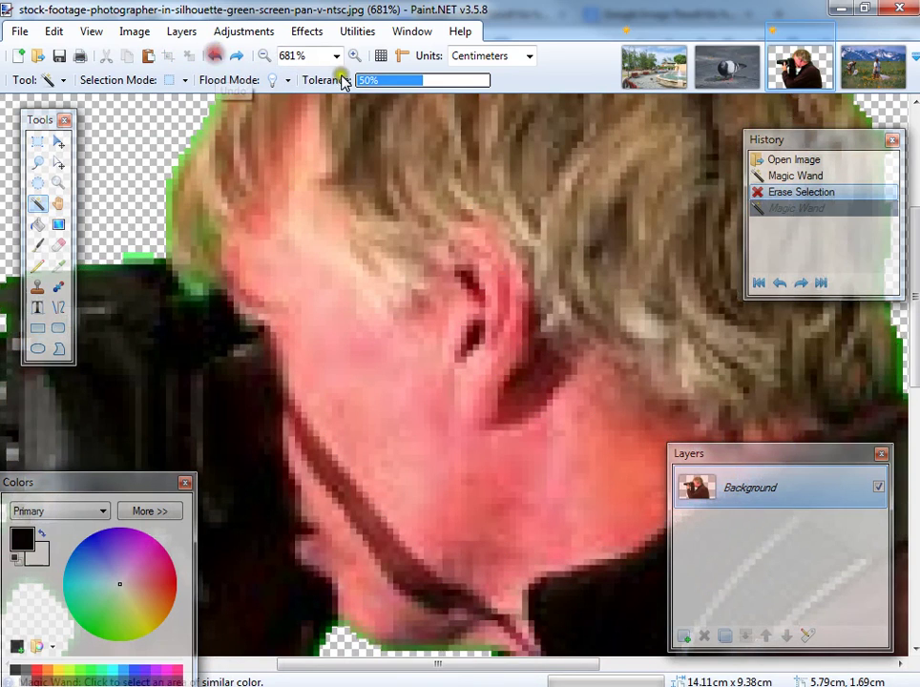
left_click(370, 80)
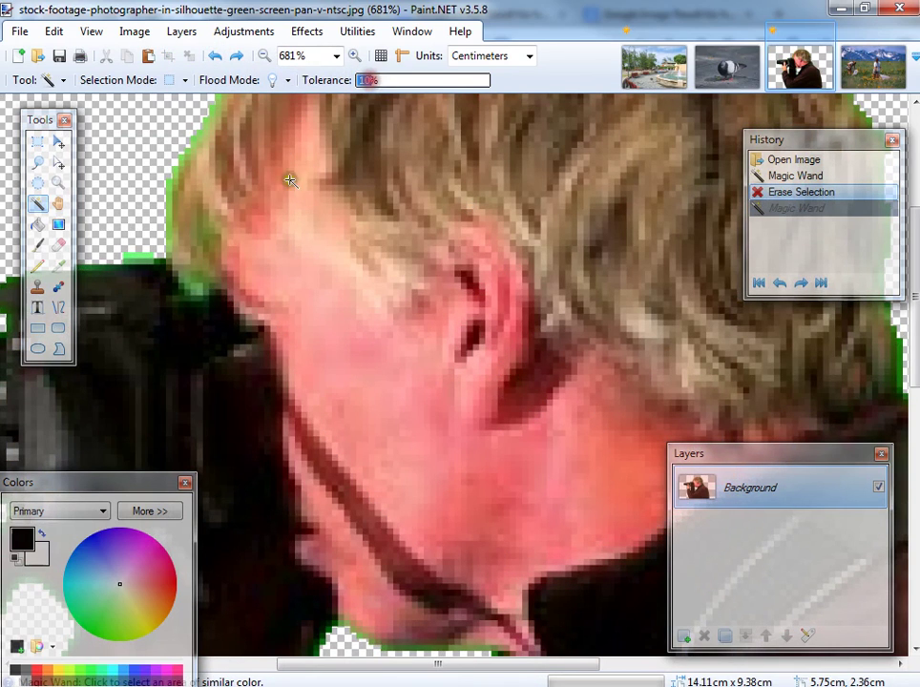
left_click(195, 289)
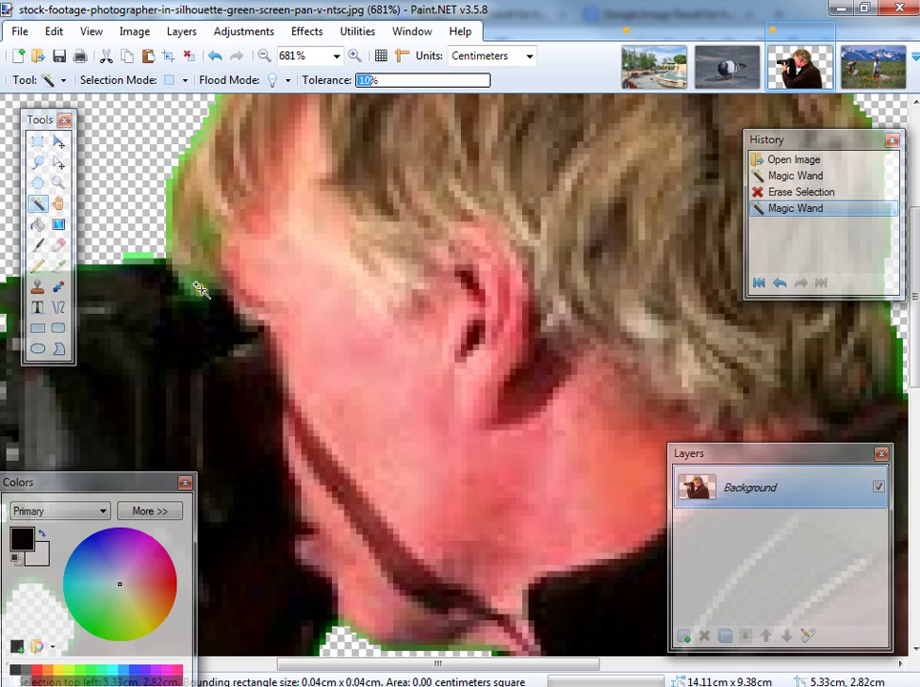
left_click(194, 284)
left_click(196, 288)
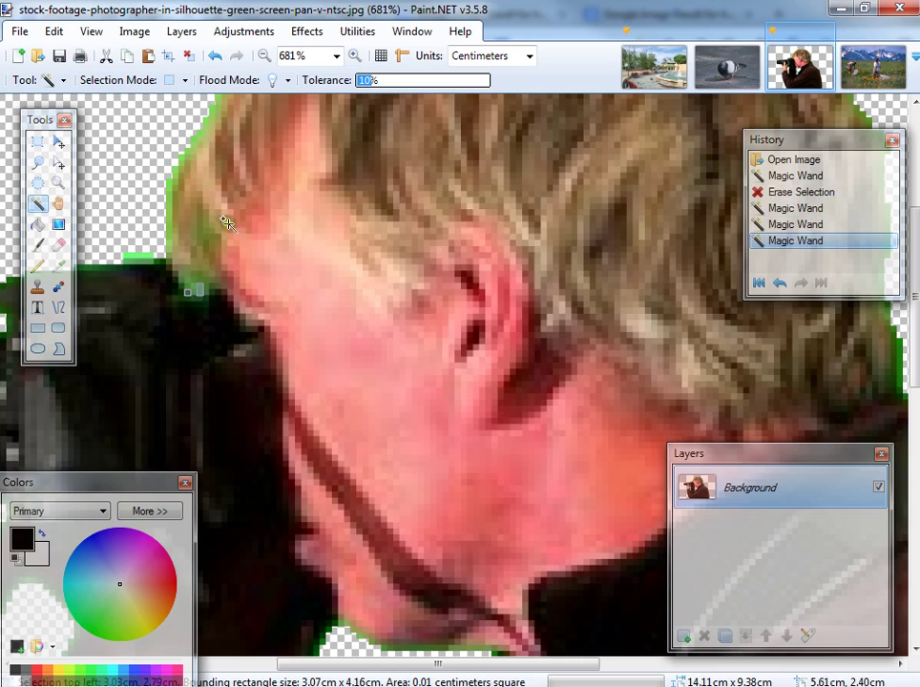
key("Delete")
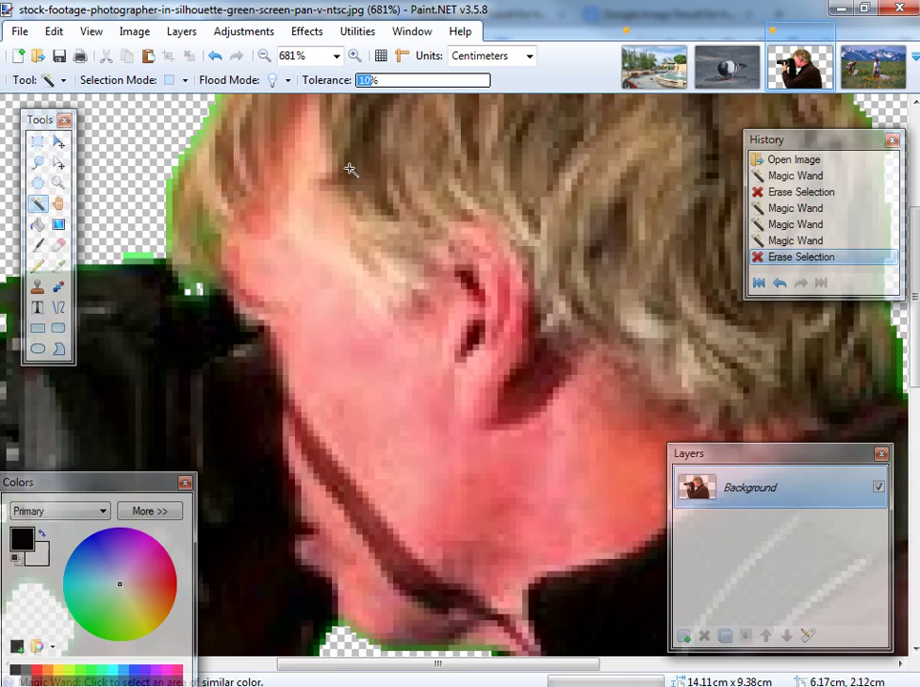
scroll(351, 169, "down", 5)
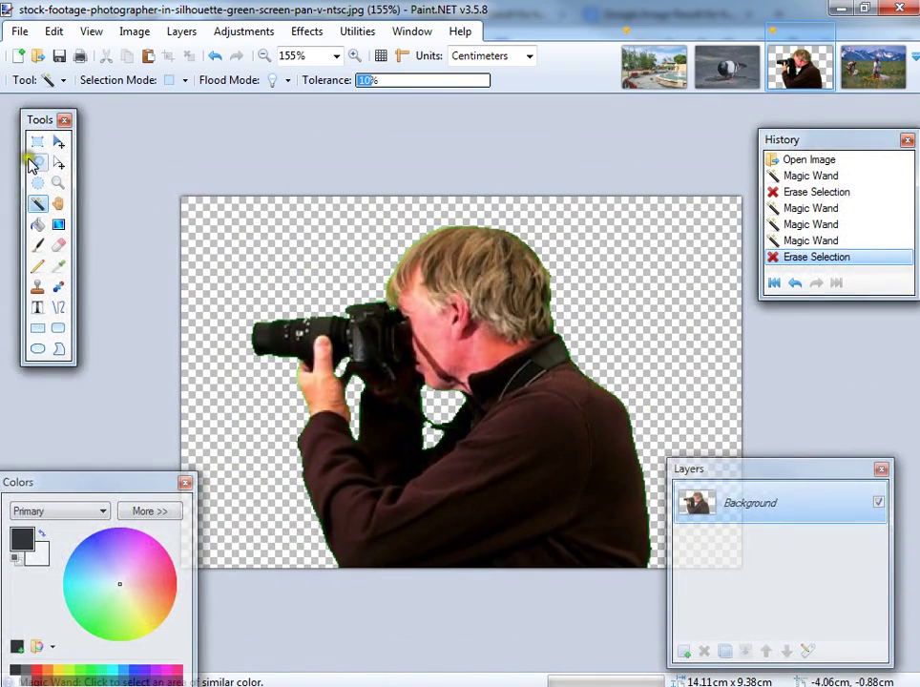
Select and copy the whole photographer cut-out
left_click(37, 142)
left_click_drag(164, 139, 764, 592)
left_click(127, 55)
Paste it into a new layer of the park photo and place it beside the fountain
left_click(659, 65)
left_click(55, 31)
left_click(115, 156)
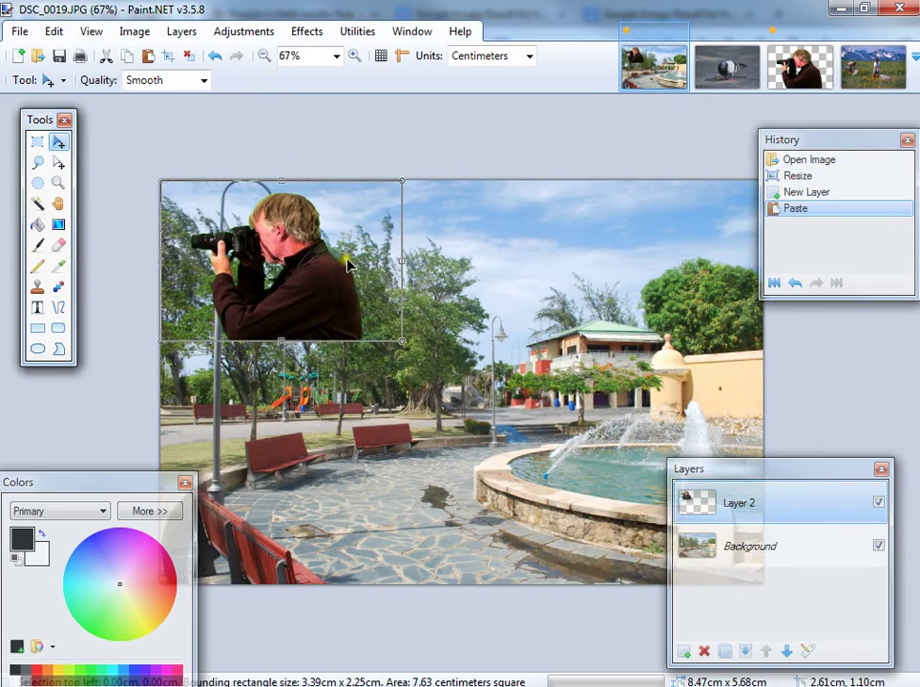
left_click_drag(349, 265, 596, 520)
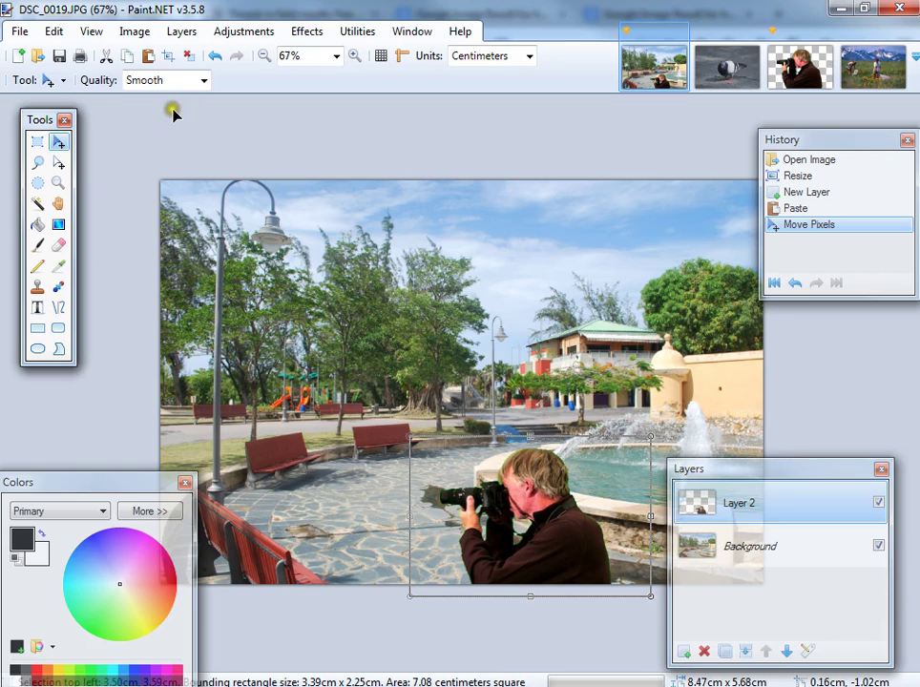
left_click(187, 58)
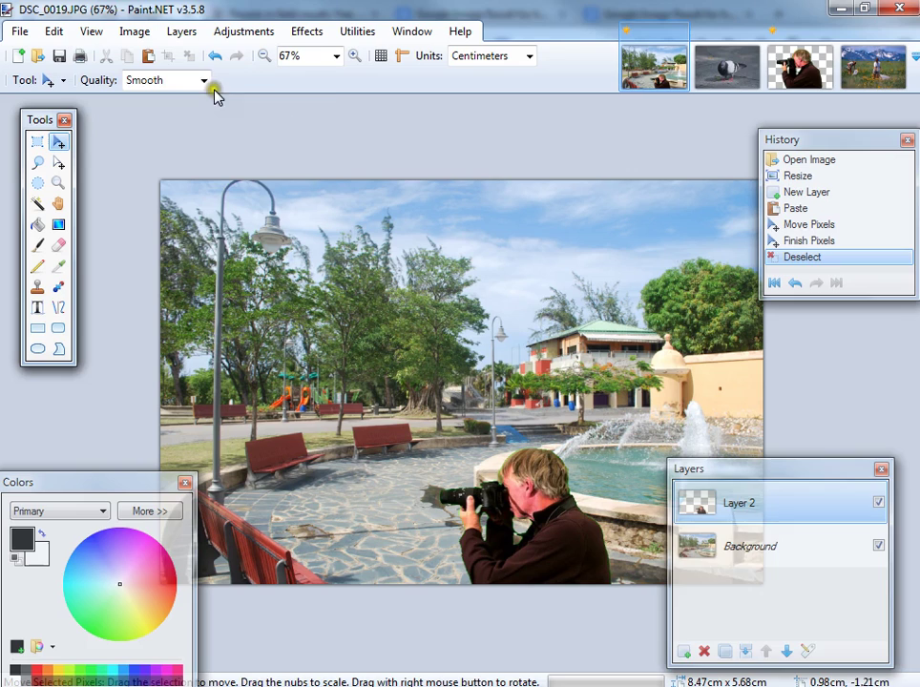
Delete the photographer layer and add a fresh empty layer
left_click(807, 515)
left_click(703, 650)
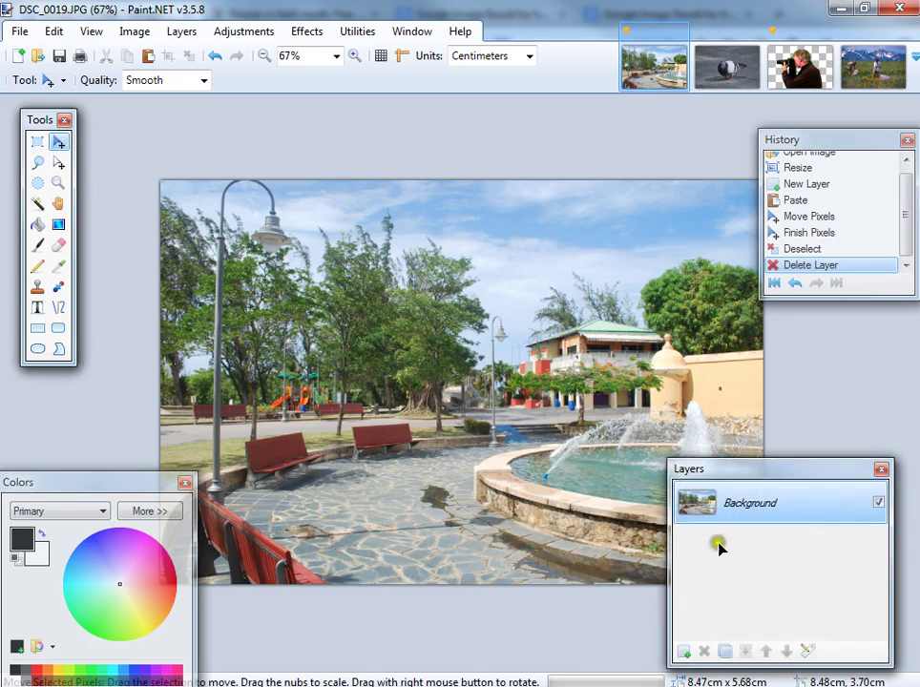
left_click(682, 652)
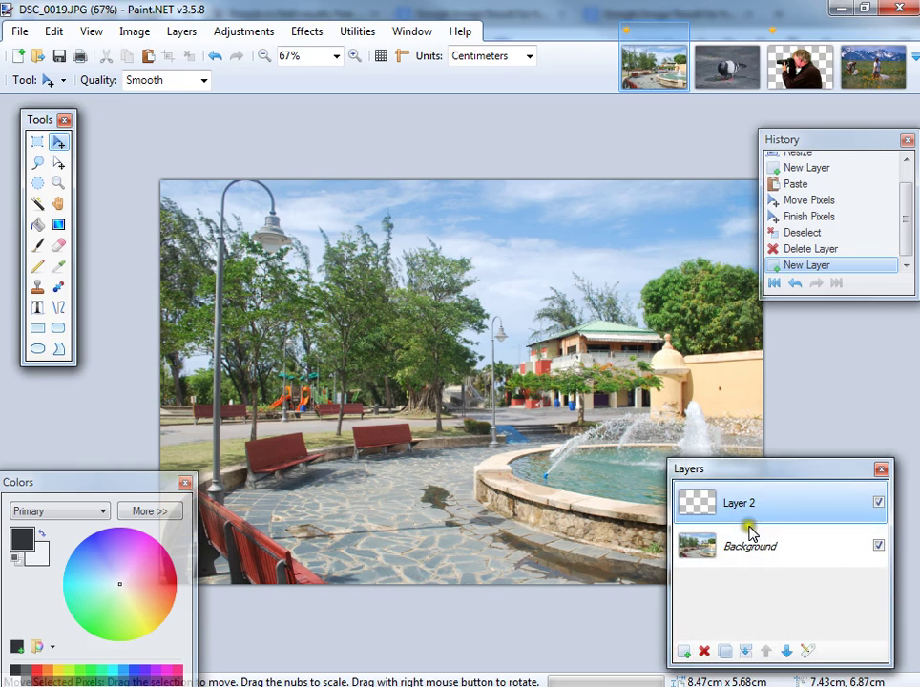
Fill the new Layer 2 with black using the Paint Bucket, then hide it
left_click(750, 496)
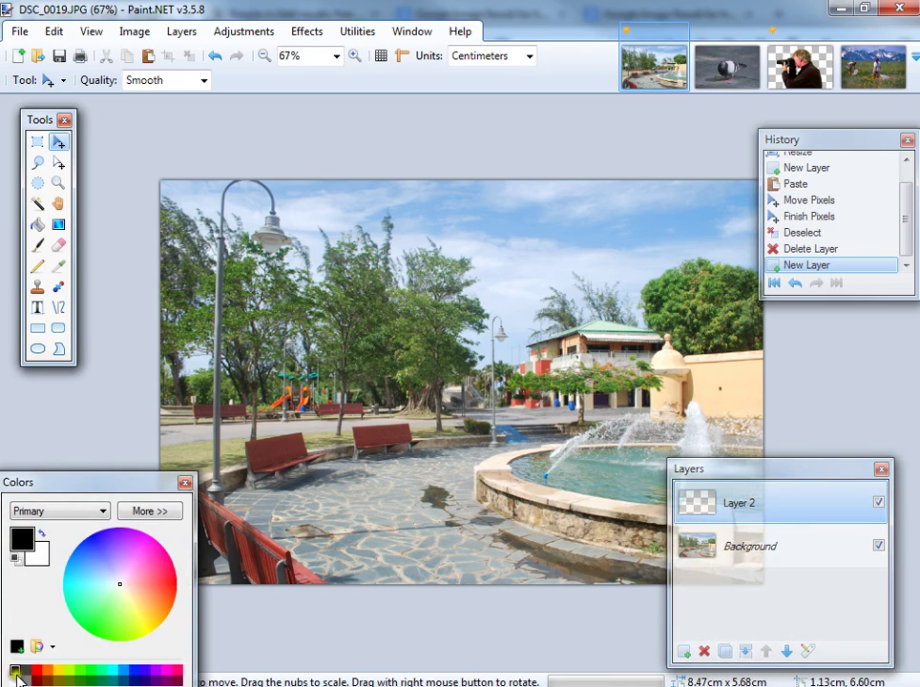
left_click(36, 225)
left_click(473, 365)
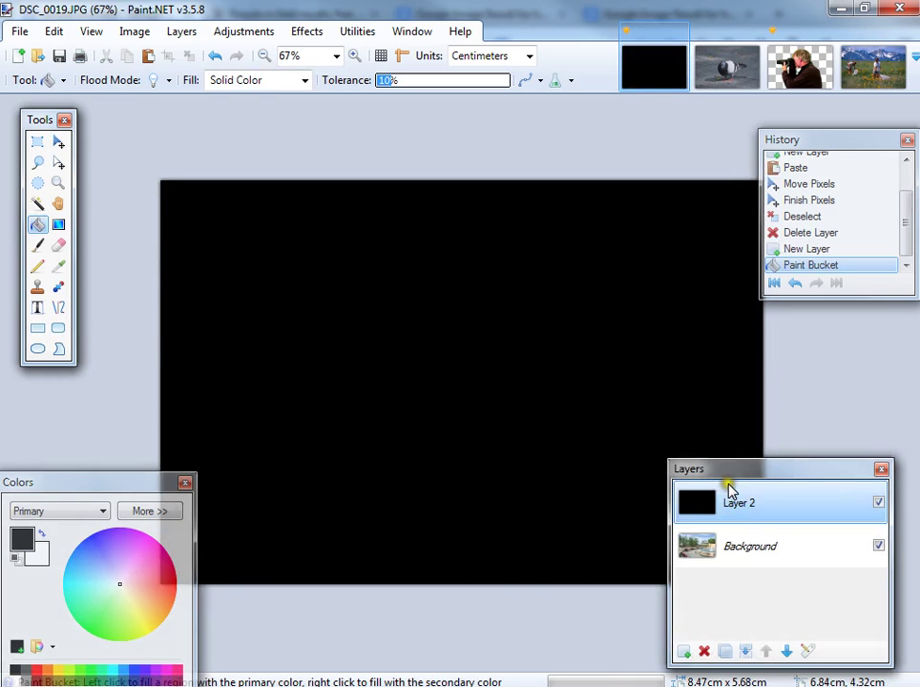
left_click(749, 505)
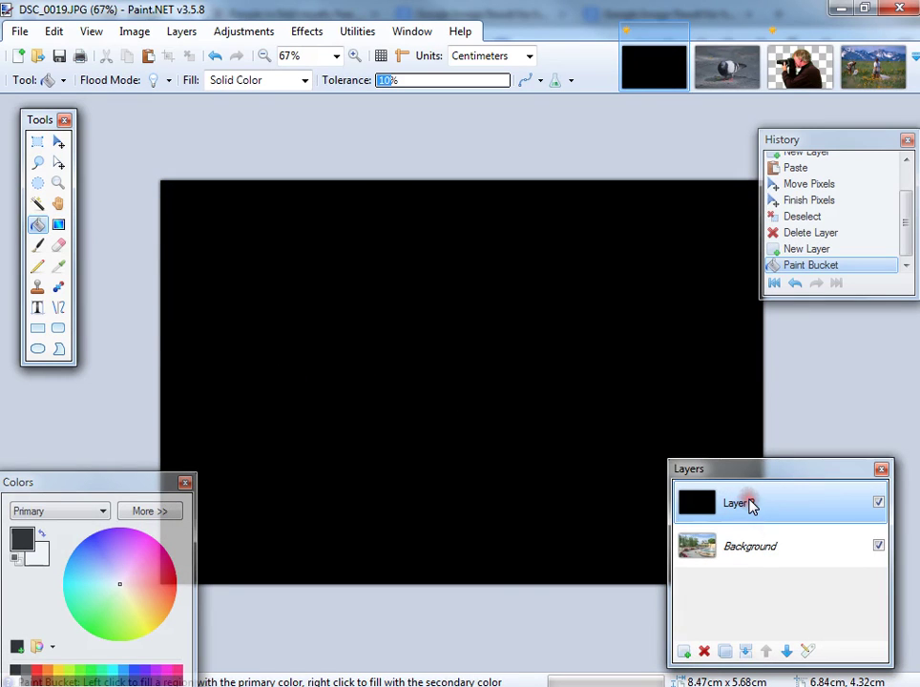
left_click(878, 502)
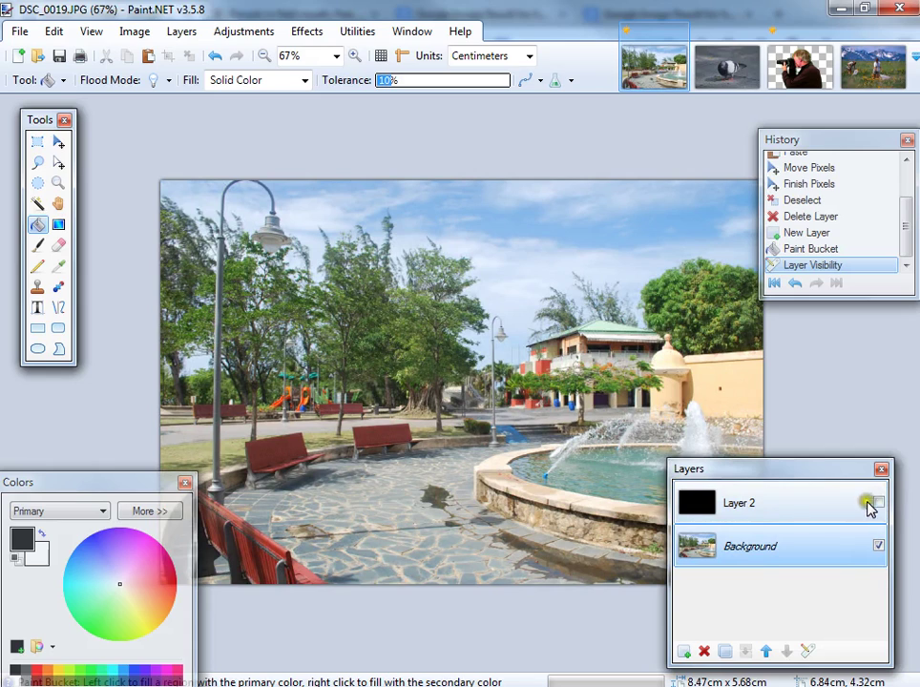
Draw two oval selections around the street lamp heads
left_click(34, 184)
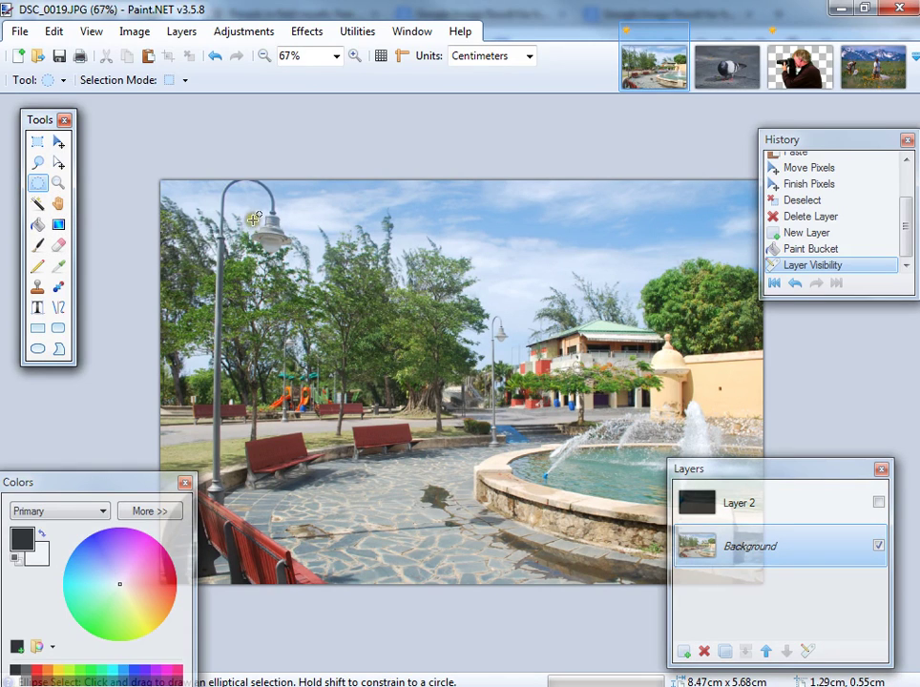
left_click_drag(218, 202, 321, 271)
scroll(574, 348, "up", 3)
scroll(573, 348, "up", 1)
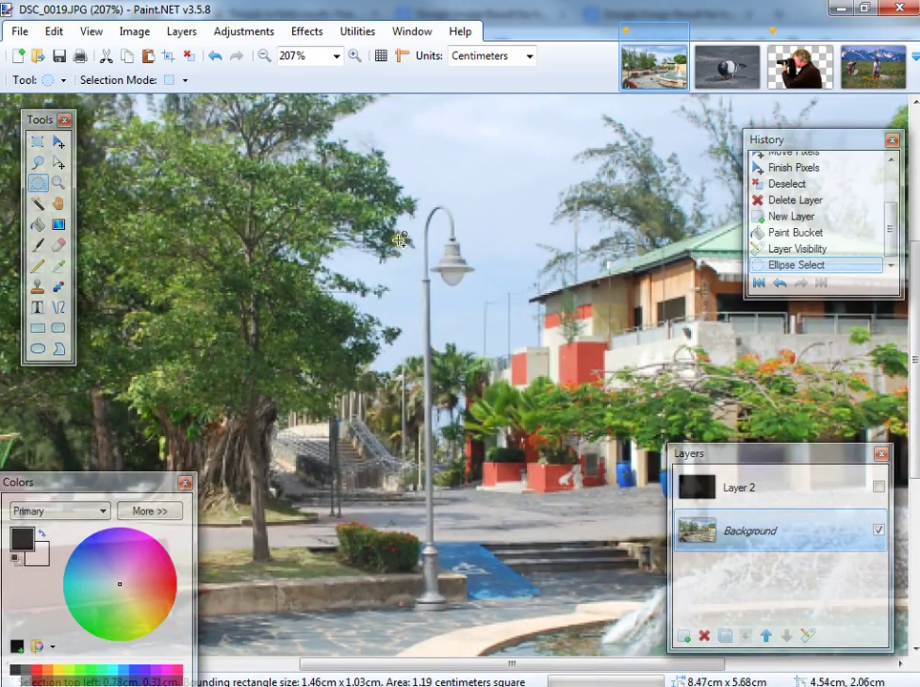
left_click_drag(400, 240, 514, 322)
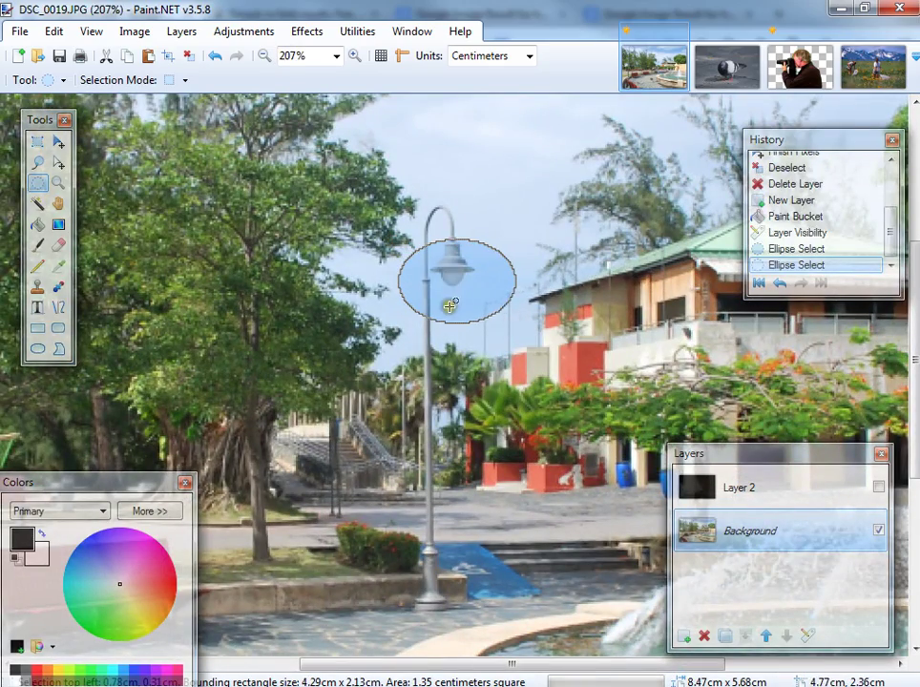
scroll(449, 306, "down", 3)
Show the black Layer 2 and erase the two oval areas from it
left_click(838, 510)
left_click(879, 503)
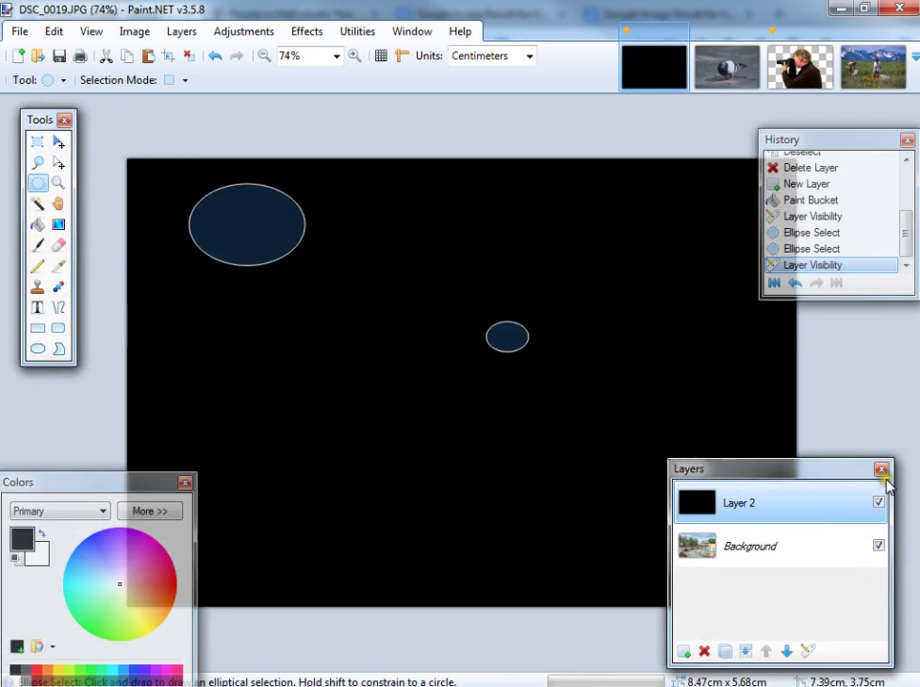
key("Delete")
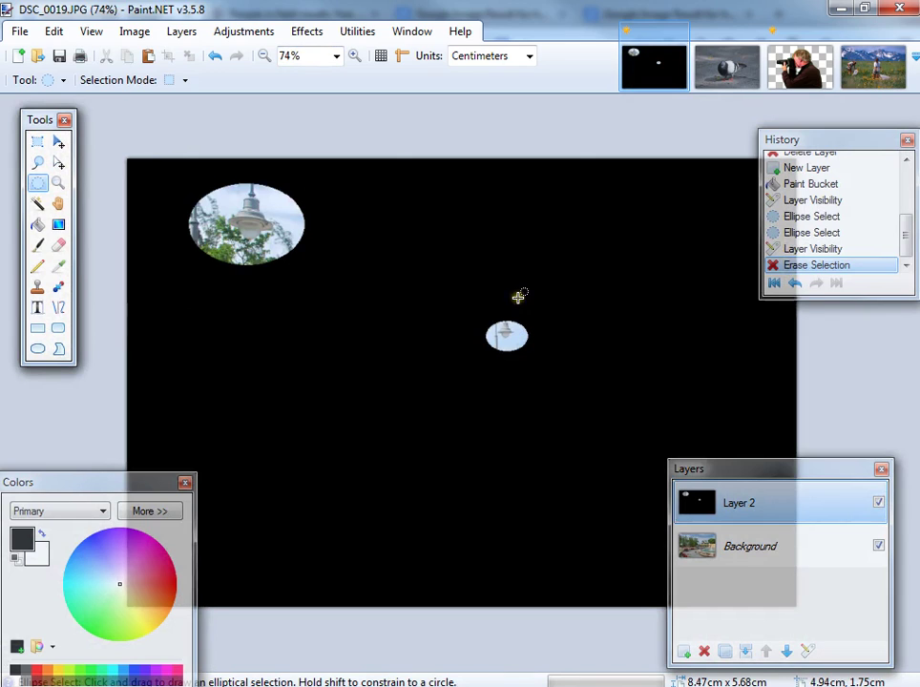
Open Gaussian Blur and try different radius strengths on the black layer
left_click(313, 33)
mouse_move(376, 94)
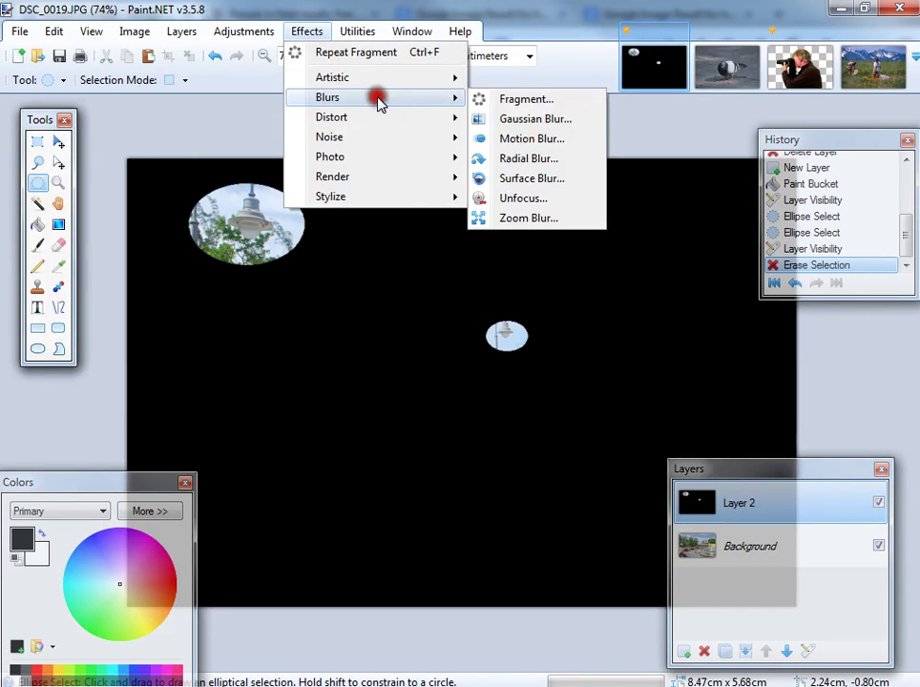
left_click(563, 120)
left_click_drag(326, 343, 436, 340)
left_click_drag(466, 293, 413, 433)
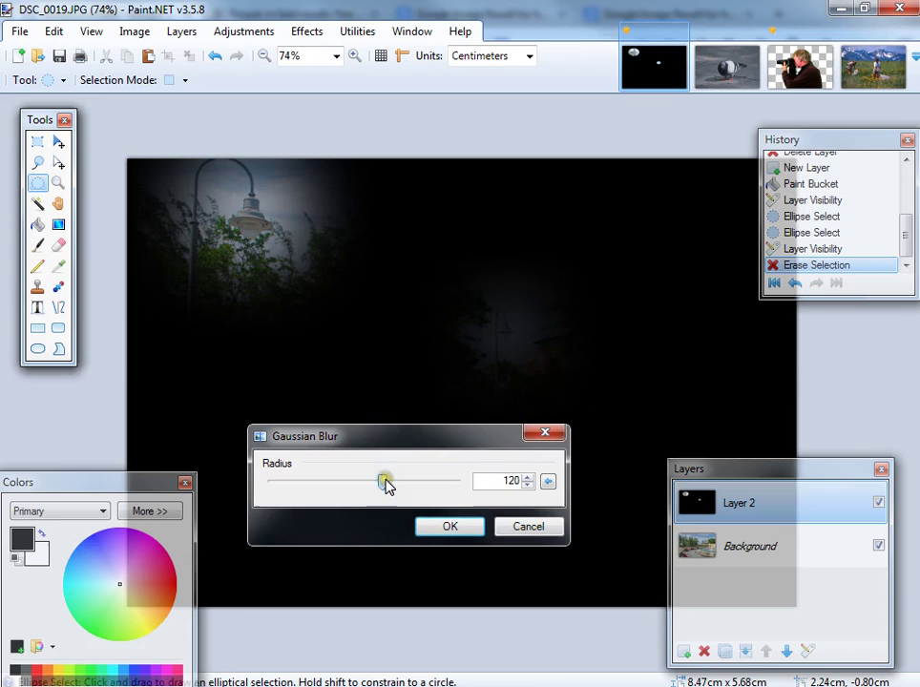
left_click_drag(387, 484, 472, 489)
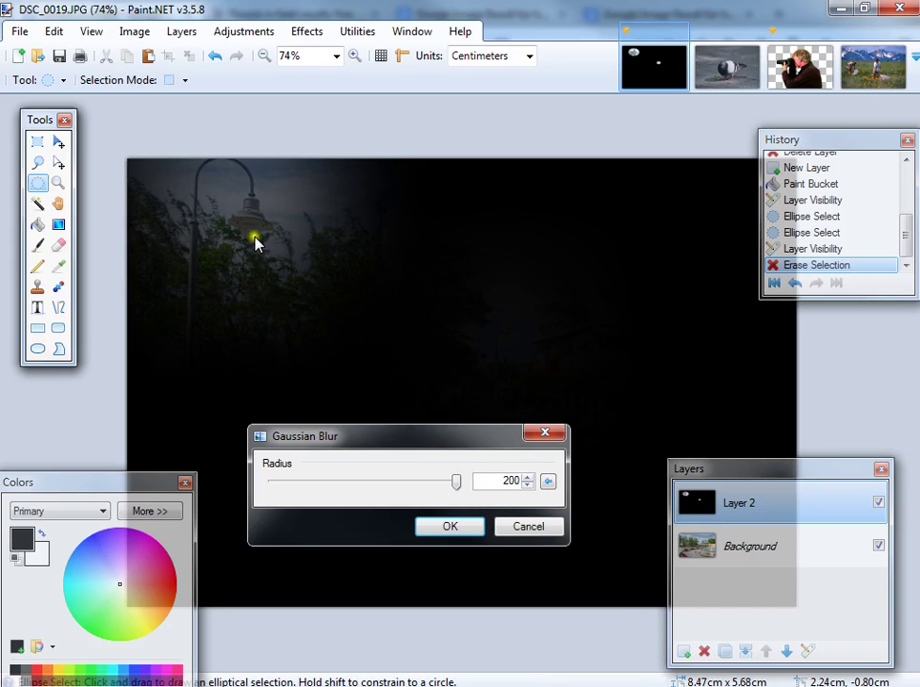
Fine-tune the blur radius to exactly 130 and apply it
left_click(544, 305)
left_click_drag(456, 487, 386, 477)
left_click(528, 478)
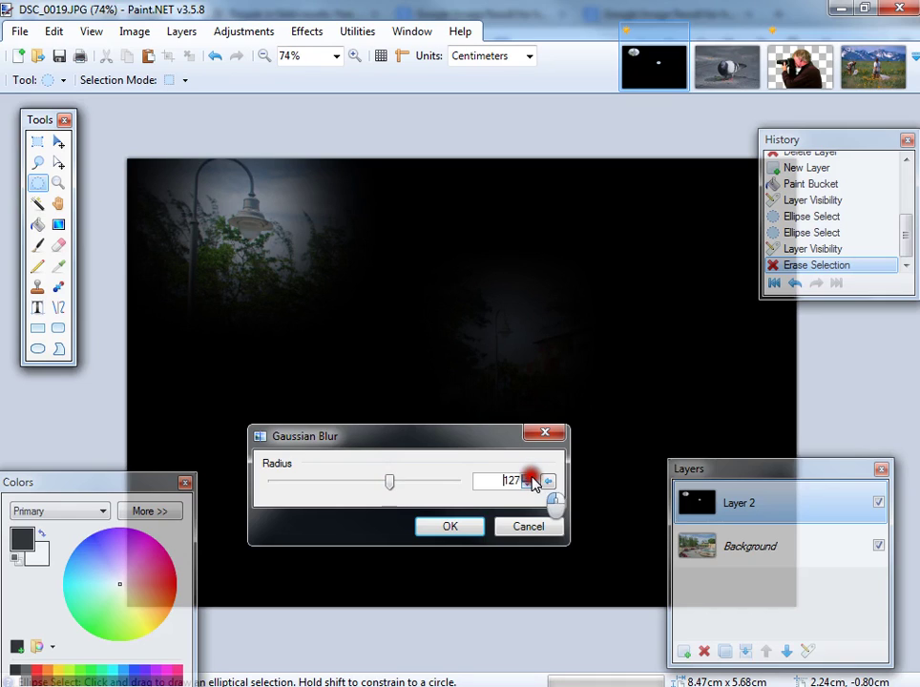
mouse_move(390, 483)
left_mouse_down()
mouse_move(400, 490)
mouse_move(391, 491)
left_mouse_up()
left_click(528, 476)
left_click(528, 476)
left_click(473, 526)
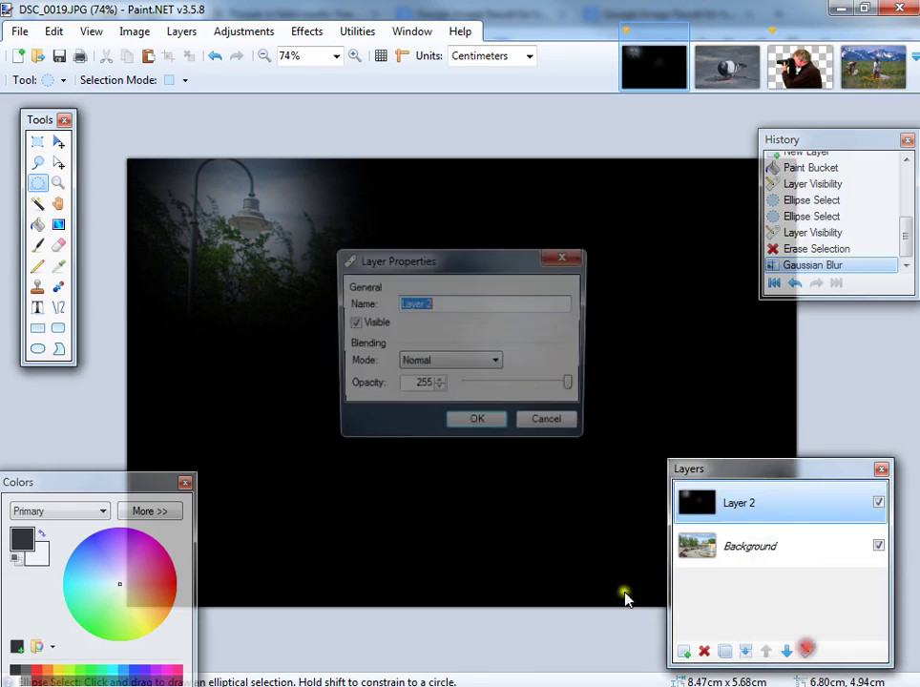
Set the black Layer 2's opacity to 175 in Layer Properties
left_click_drag(456, 256, 444, 413)
left_click_drag(563, 543, 527, 551)
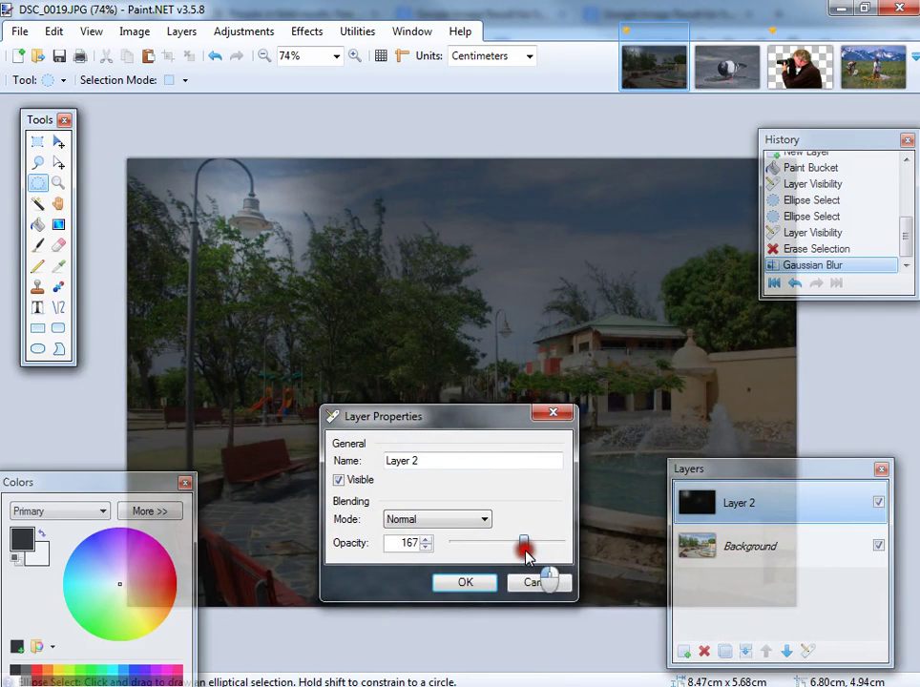
left_click(426, 540)
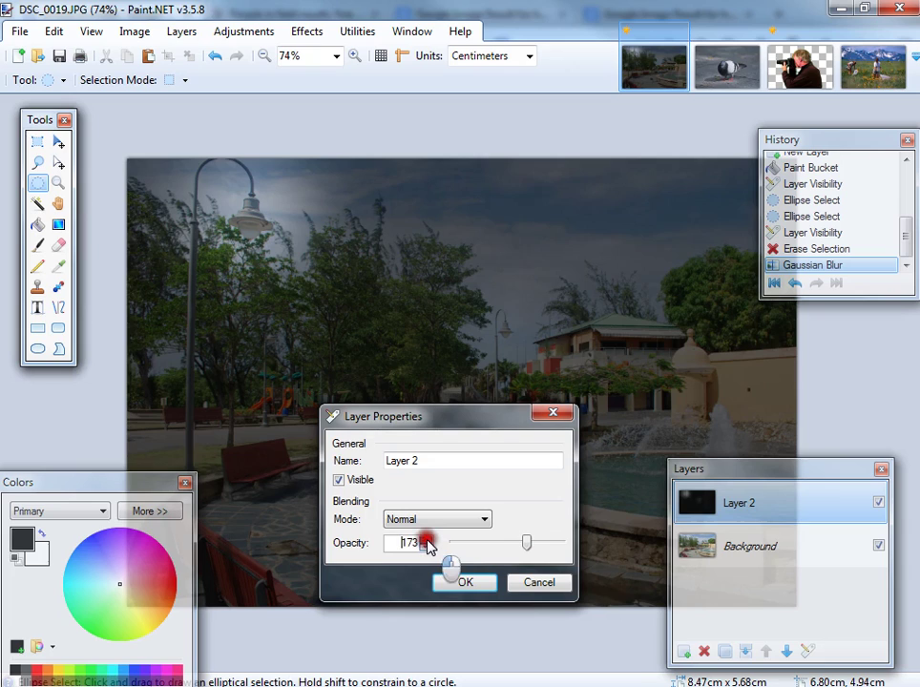
left_click(465, 584)
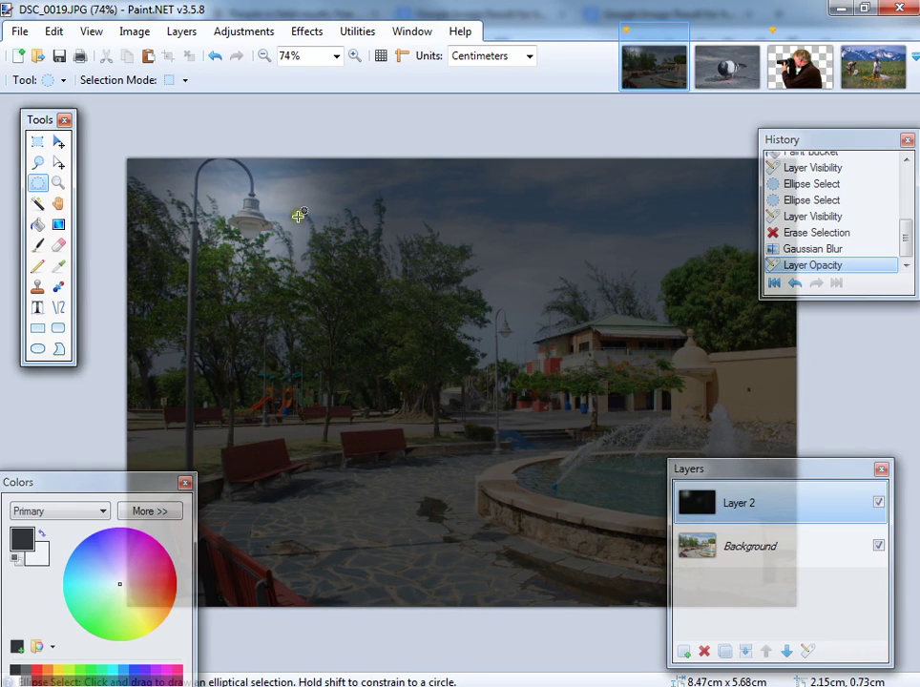
Toggle the black layer off, on, and off again to compare brightness
left_click(879, 503)
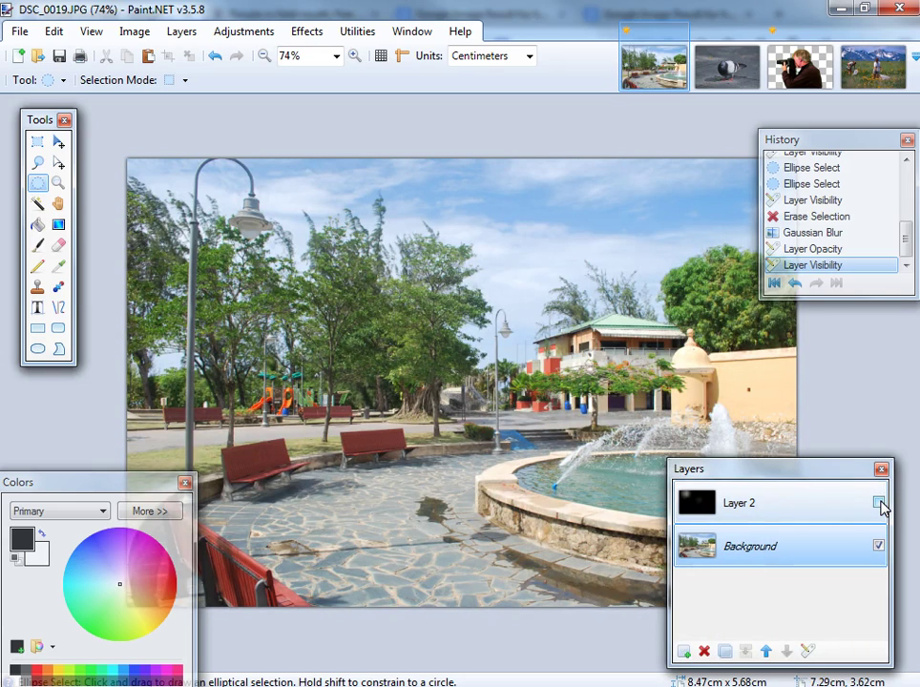
left_click(880, 504)
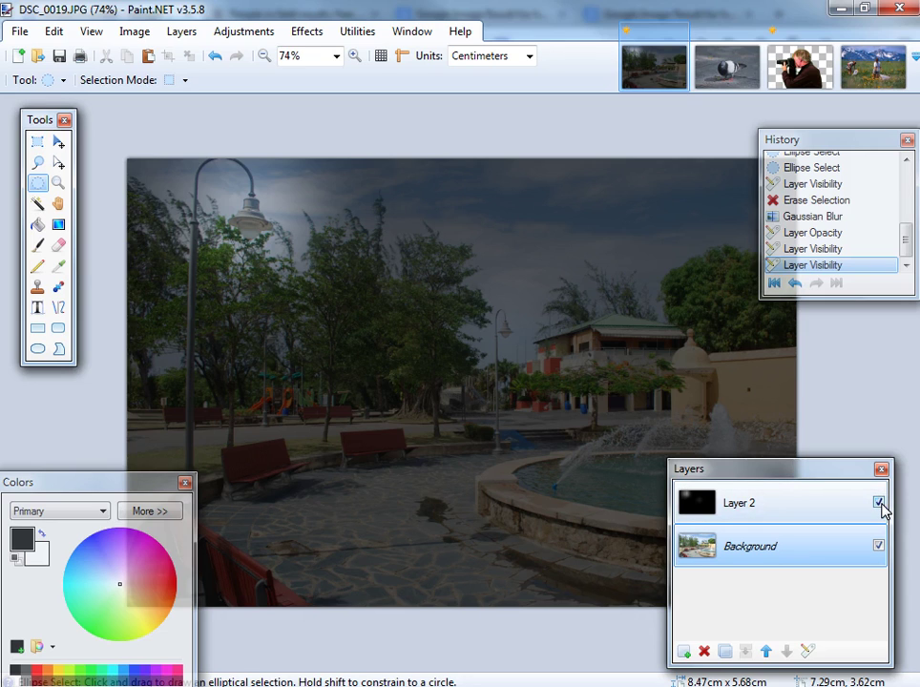
left_click(880, 504)
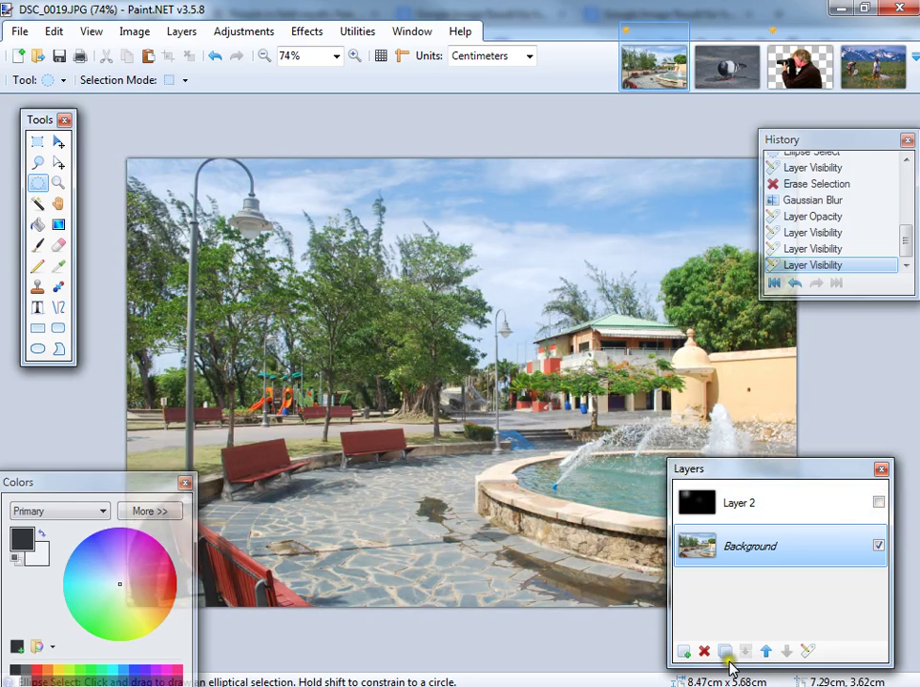
Delete the dark layer from the park photo and switch to people-in-field.jpg
left_click(750, 502)
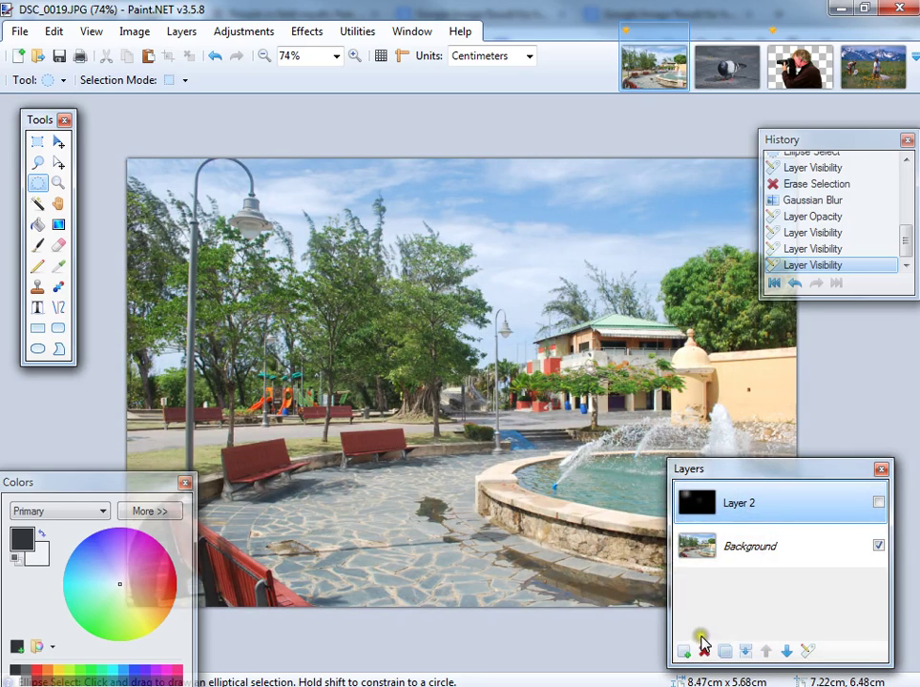
left_click(704, 652)
left_click(869, 84)
Add a black-filled layer above the field photo and hide it
scroll(483, 322, "down", 2)
left_click(684, 652)
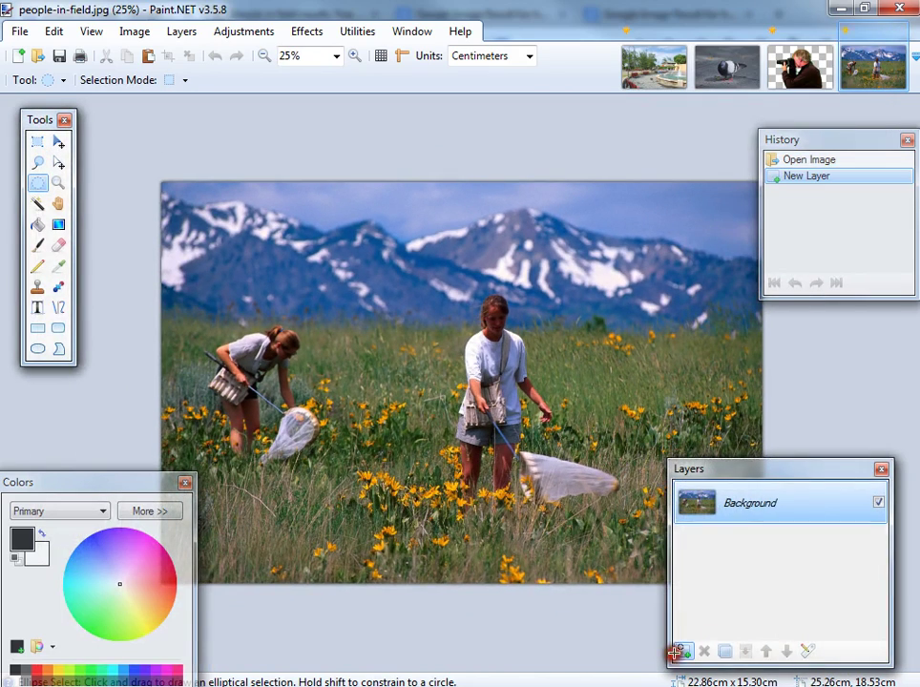
left_click(37, 224)
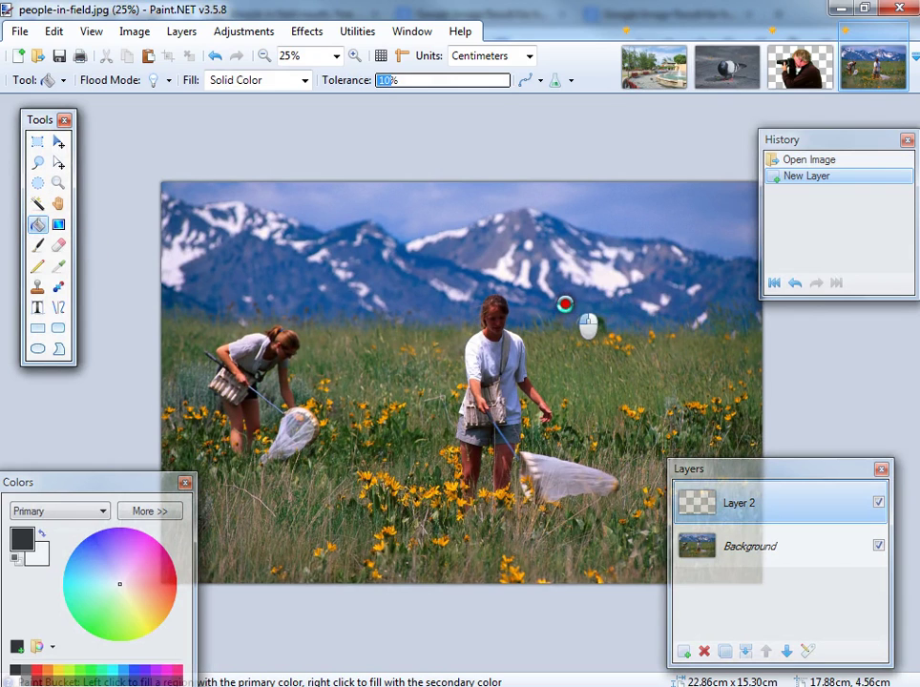
left_click(719, 403)
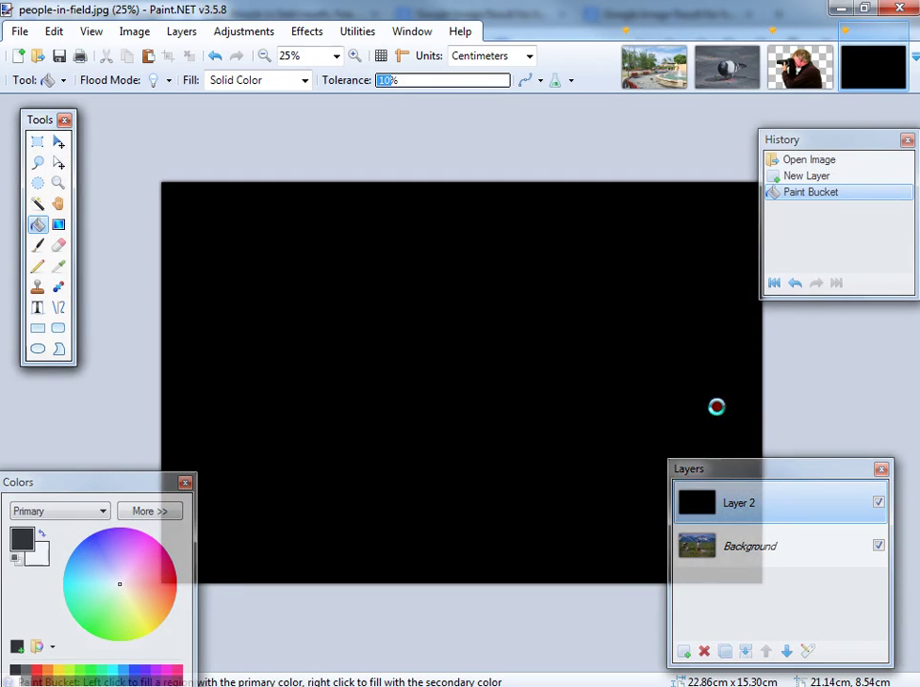
left_click(879, 502)
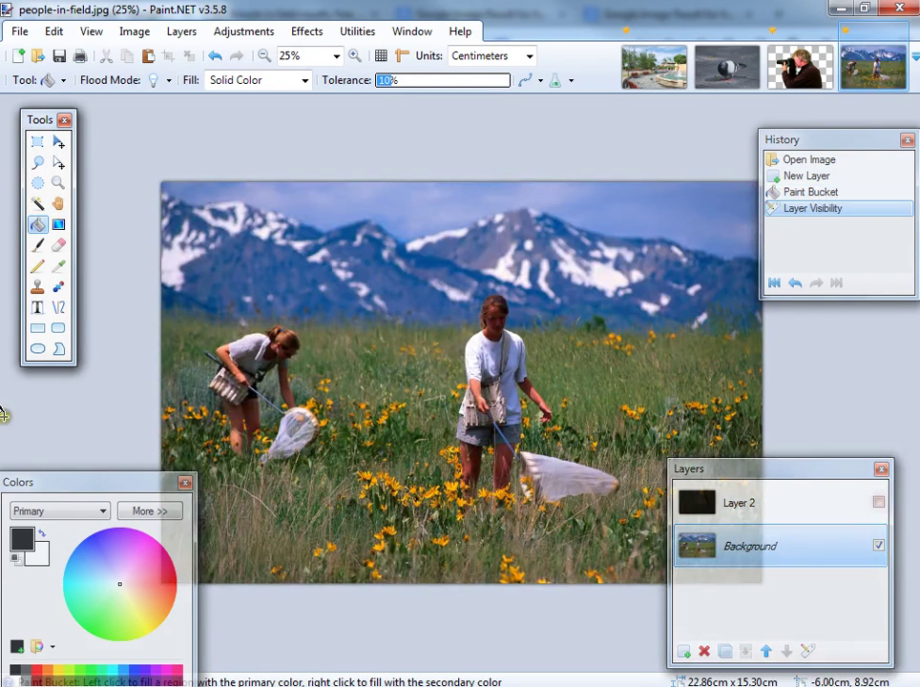
left_click(38, 182)
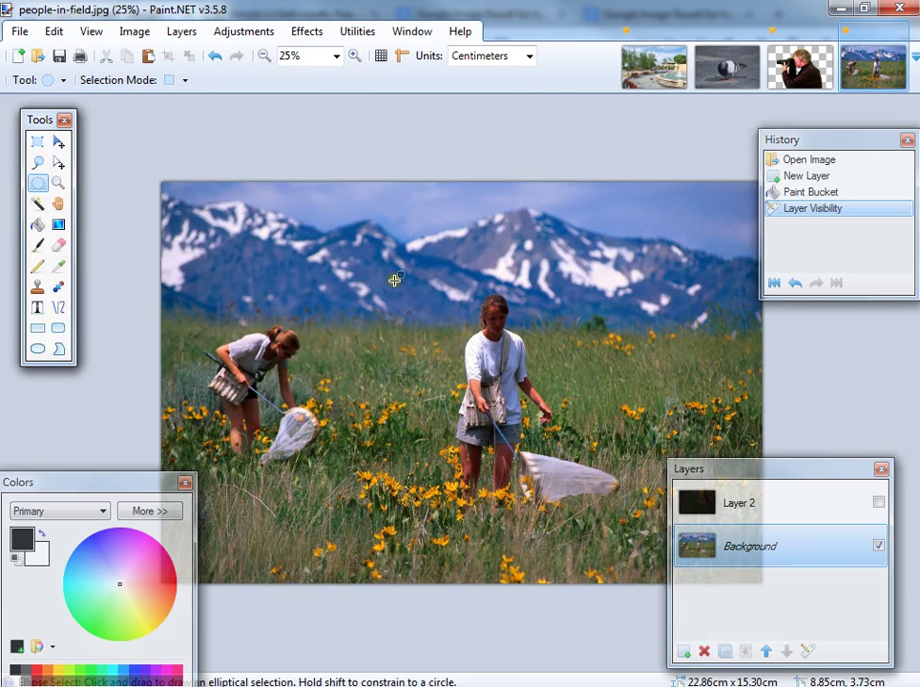
Erase an oval around the standing woman from the now-visible black Layer 2
left_click_drag(388, 265, 607, 542)
left_click(849, 506)
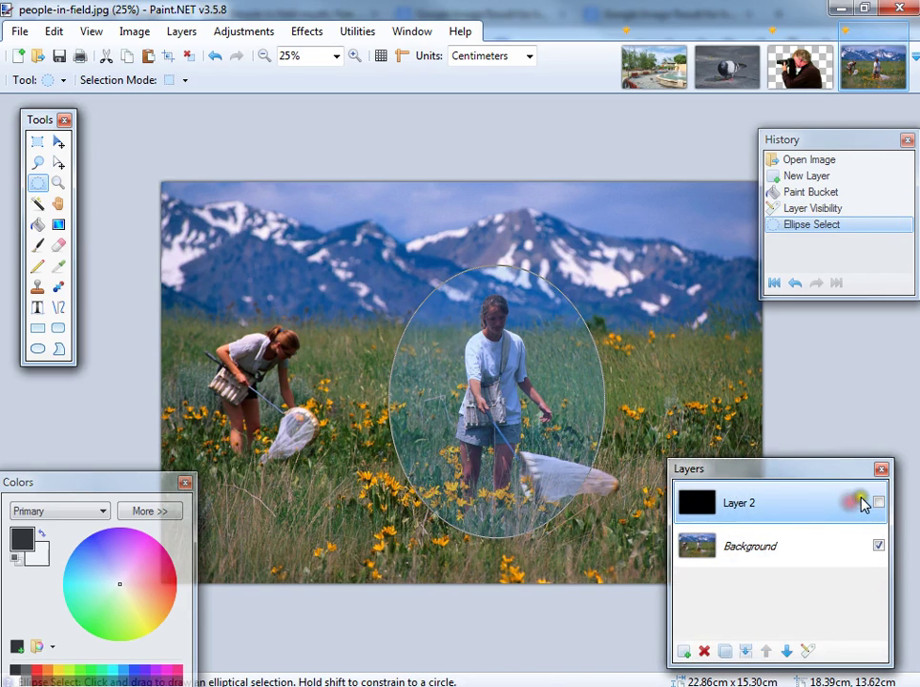
left_click(878, 502)
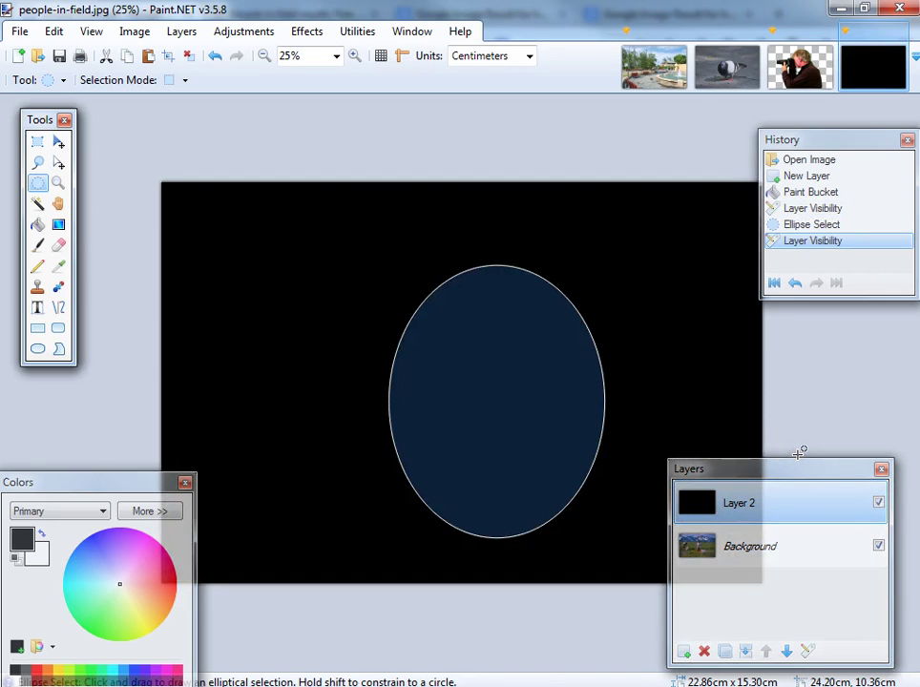
key("Delete")
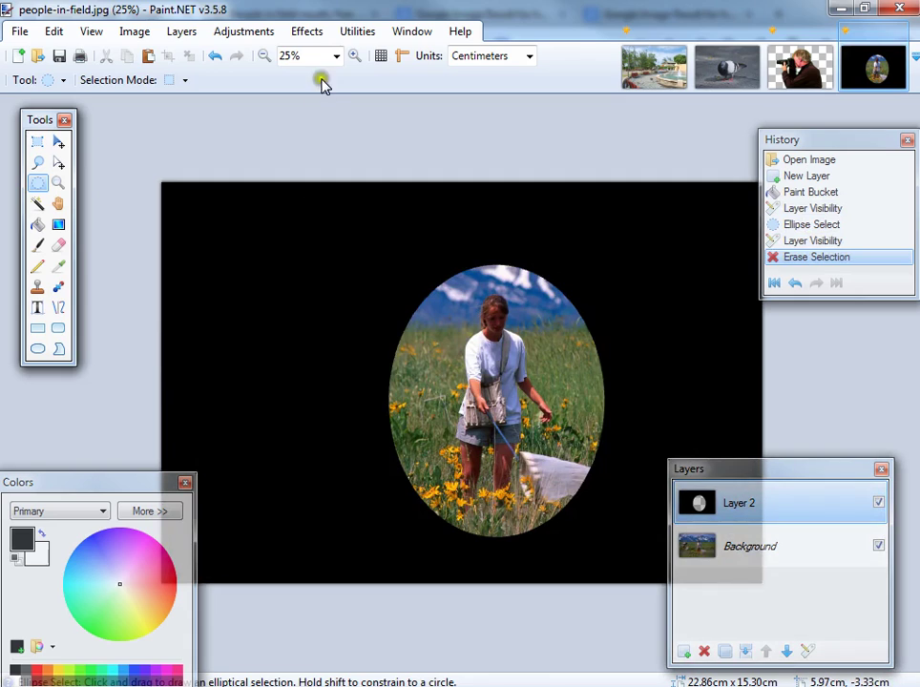
left_click(308, 32)
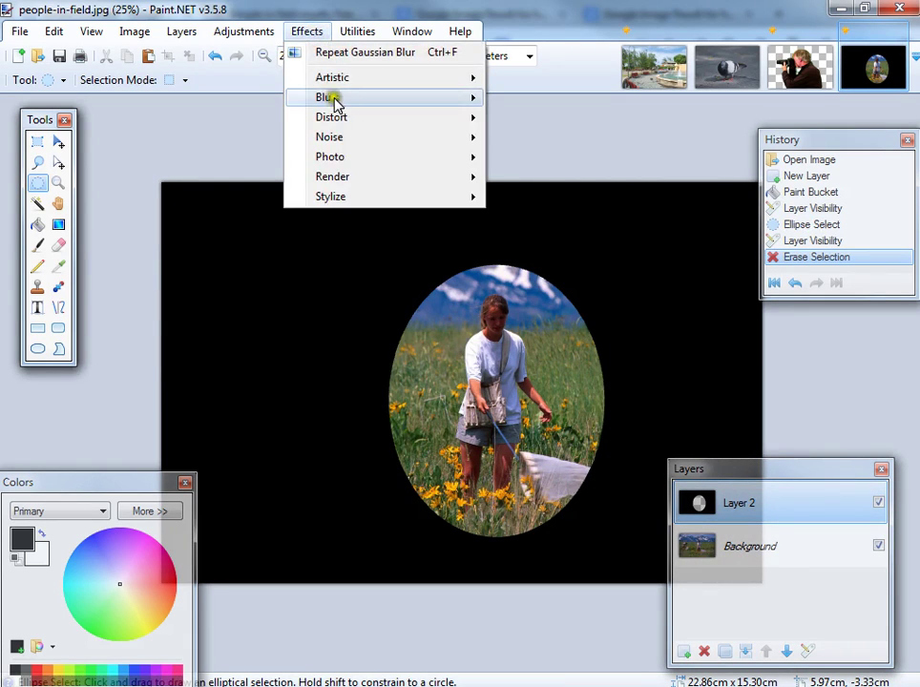
Apply a radius-200 Gaussian Blur to black Layer 2, softening the oval hole into a vignette
mouse_move(336, 101)
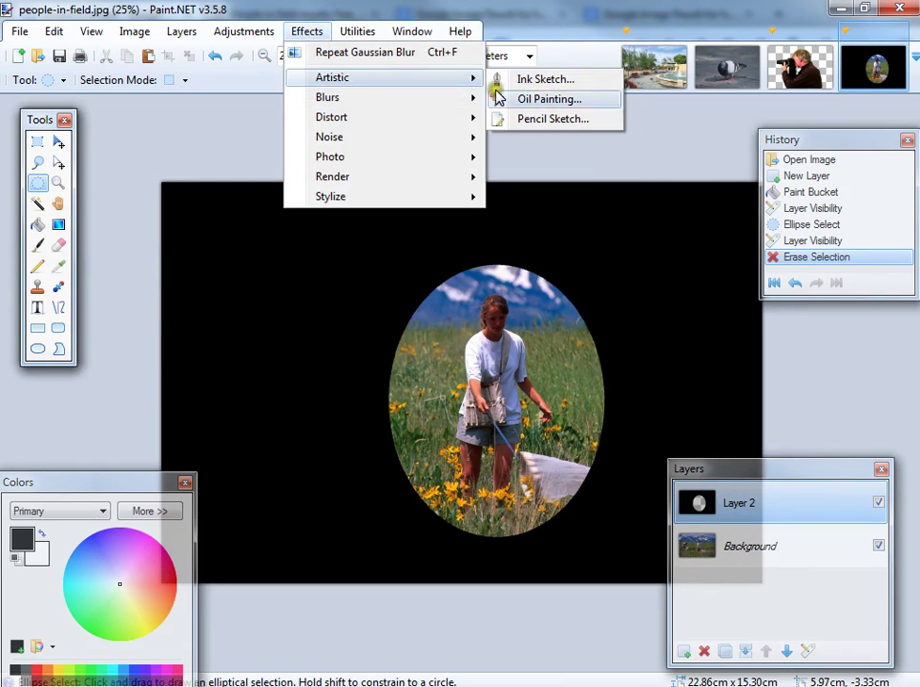
left_click(423, 96)
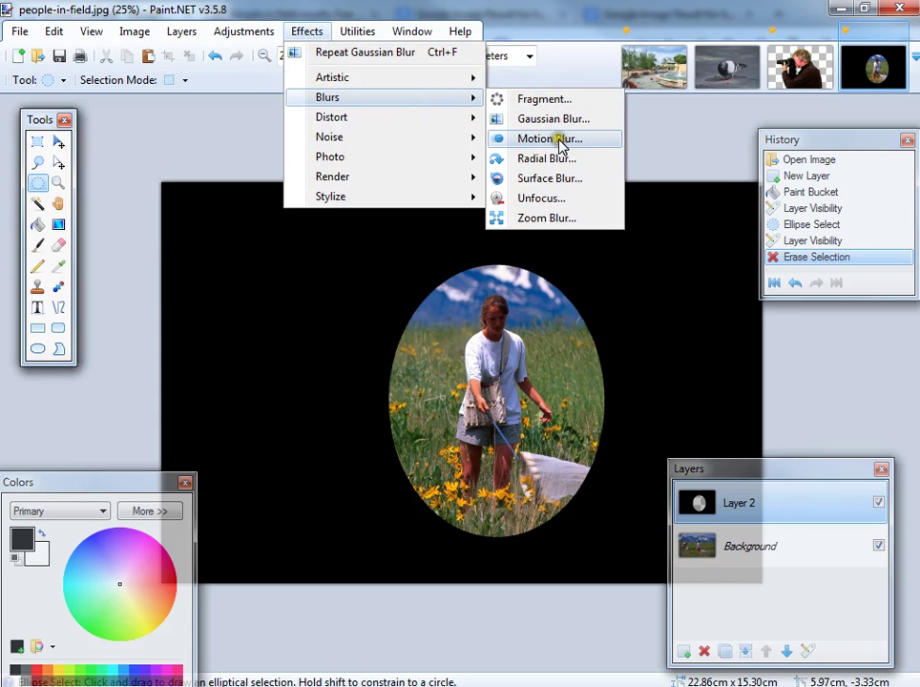
left_click(515, 120)
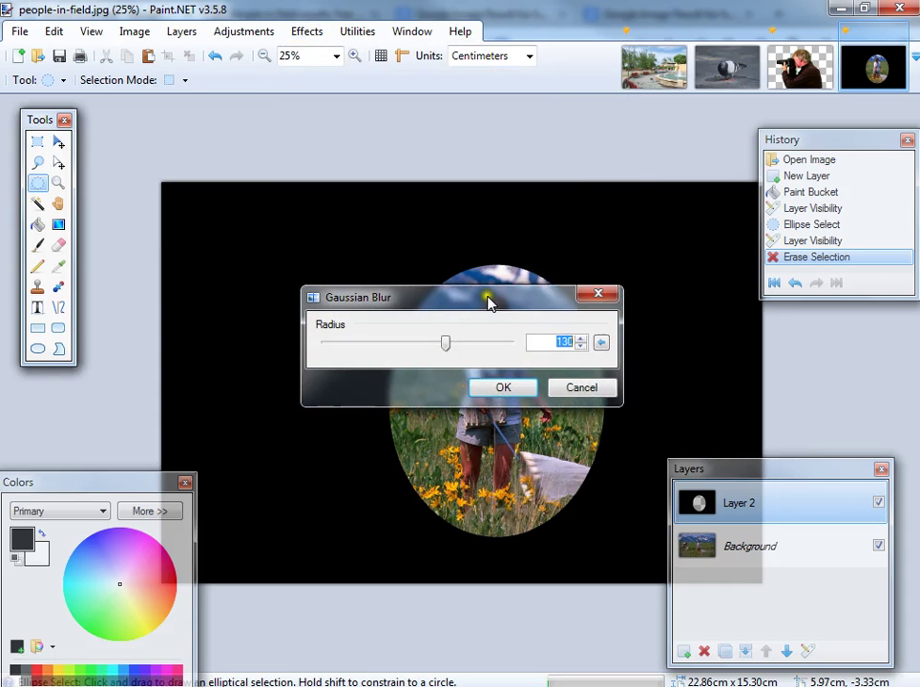
left_click_drag(488, 303, 377, 118)
left_click_drag(334, 155, 374, 167)
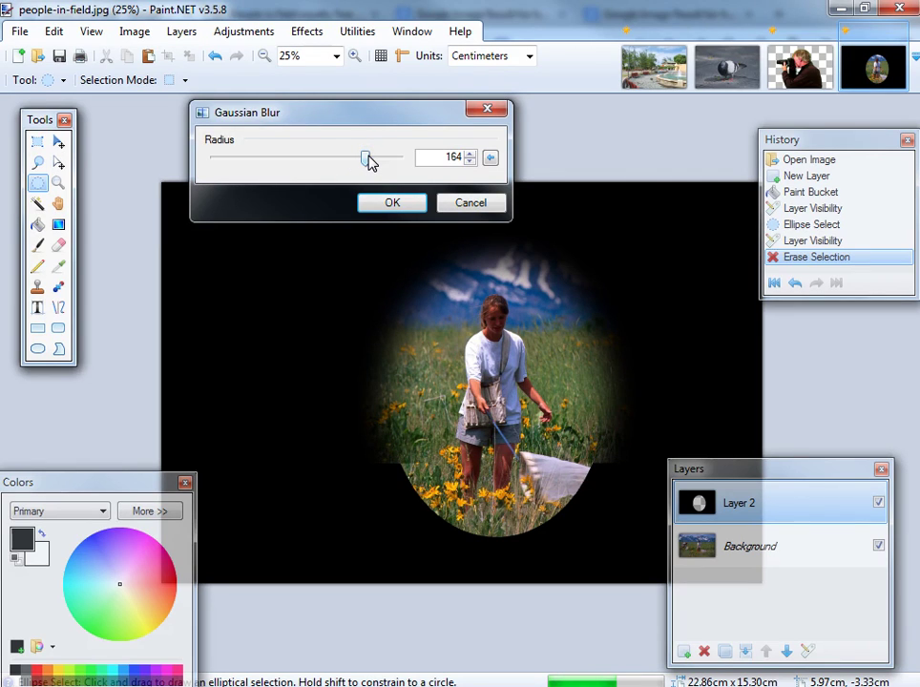
left_click_drag(368, 162, 436, 162)
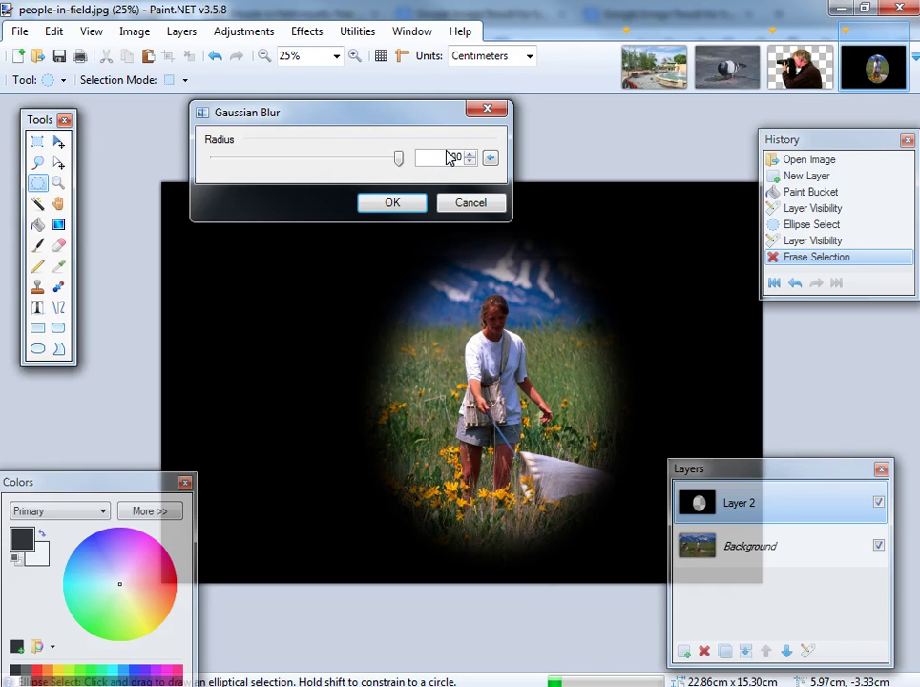
left_click(413, 203)
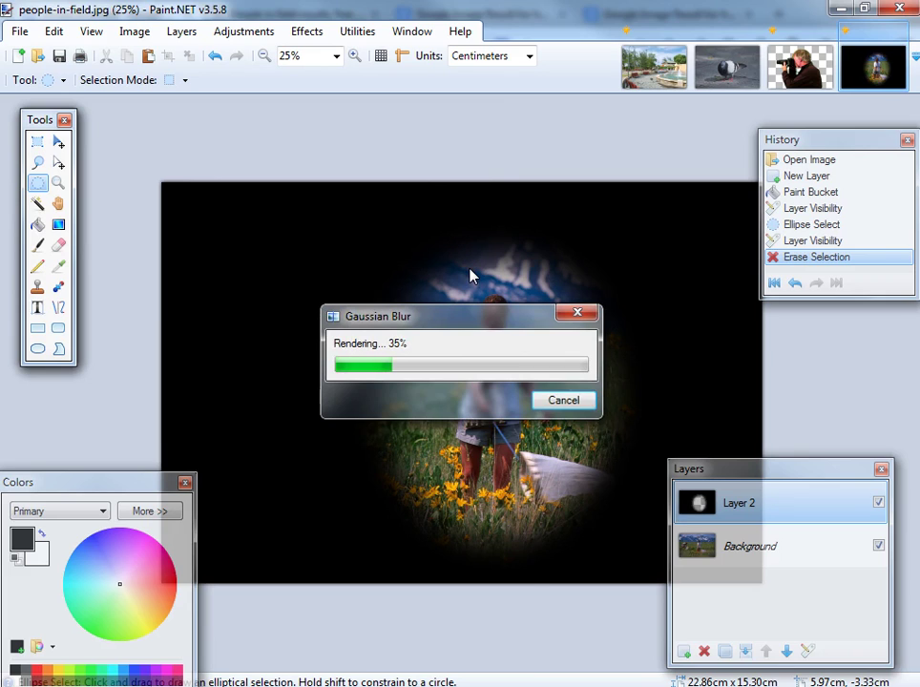
Set black Layer 2's opacity to 130 in Layer Properties
left_click(808, 651)
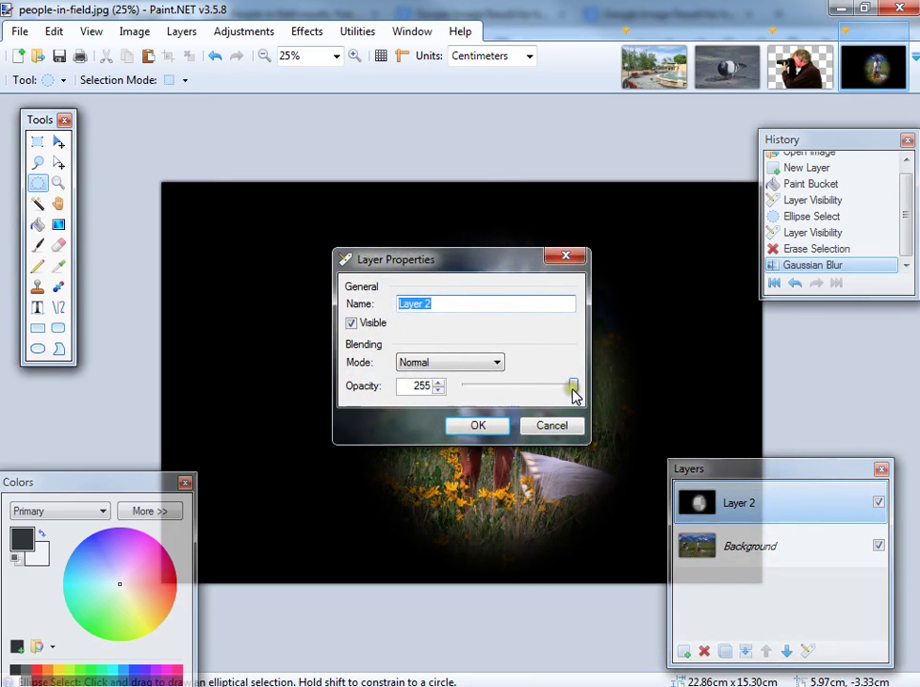
left_click_drag(573, 392, 521, 395)
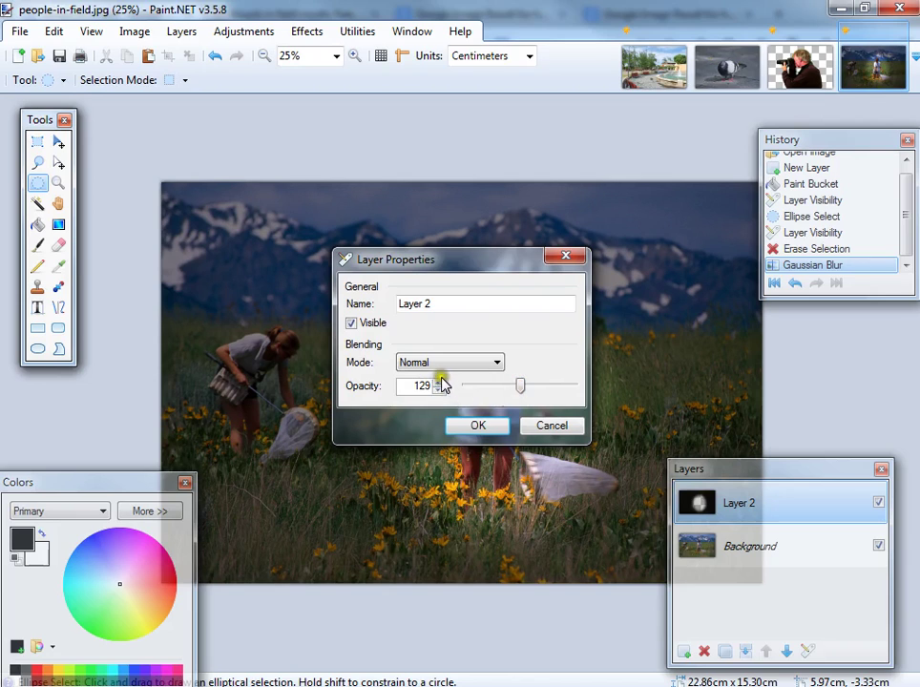
left_click(481, 425)
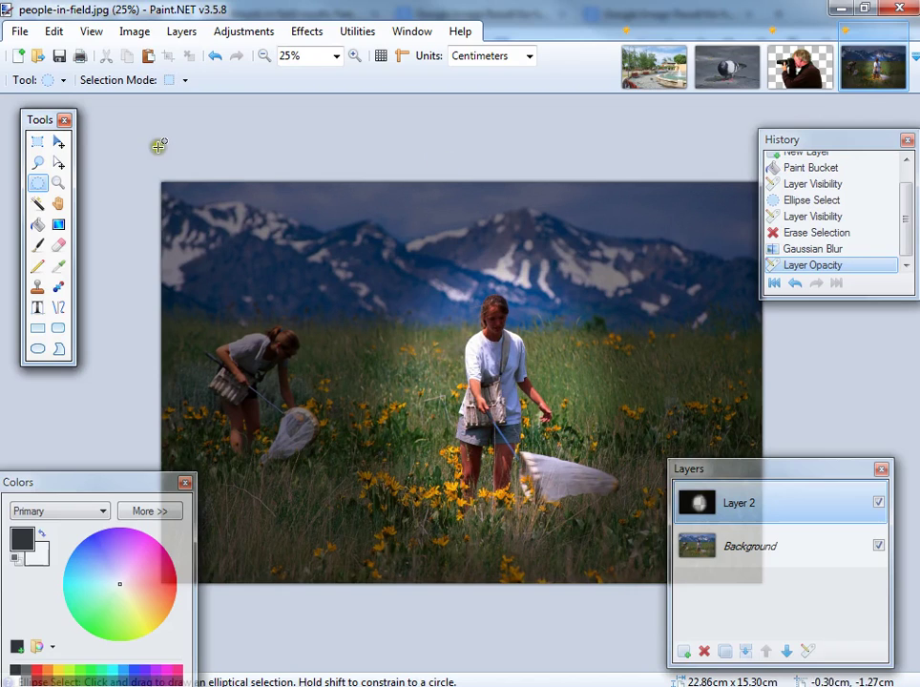
Undo the opacity change, vignette blur and oval erase, and clear the oval selection
left_click(214, 56)
left_click(213, 56)
left_click(214, 56)
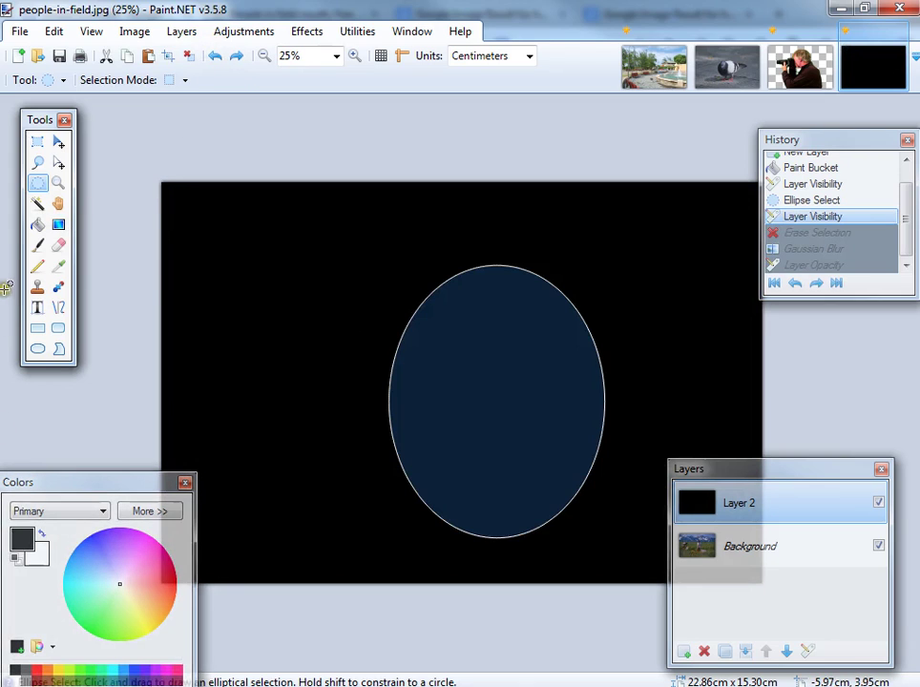
left_click(37, 162)
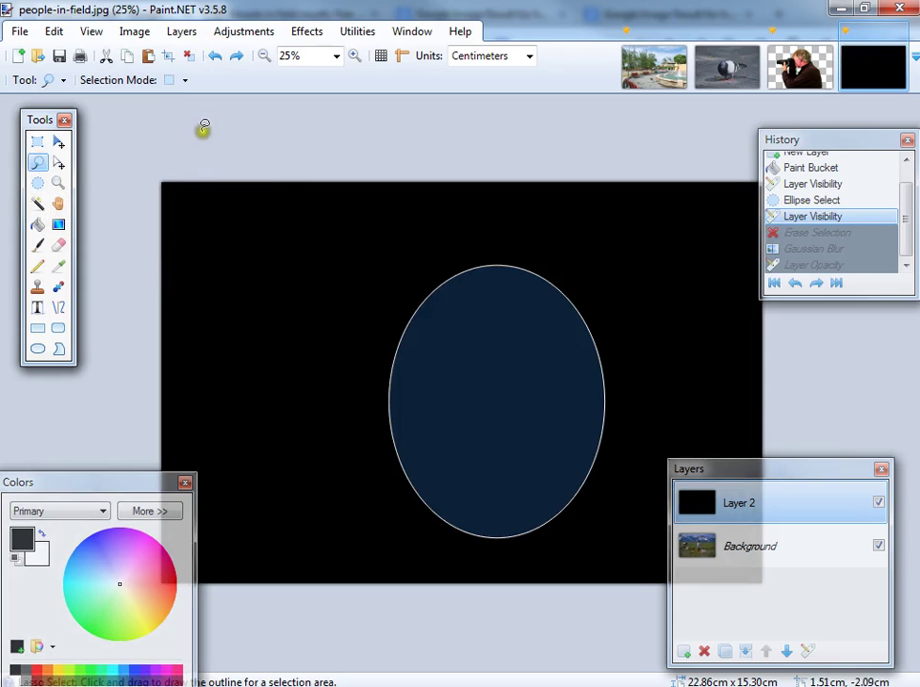
left_click(187, 56)
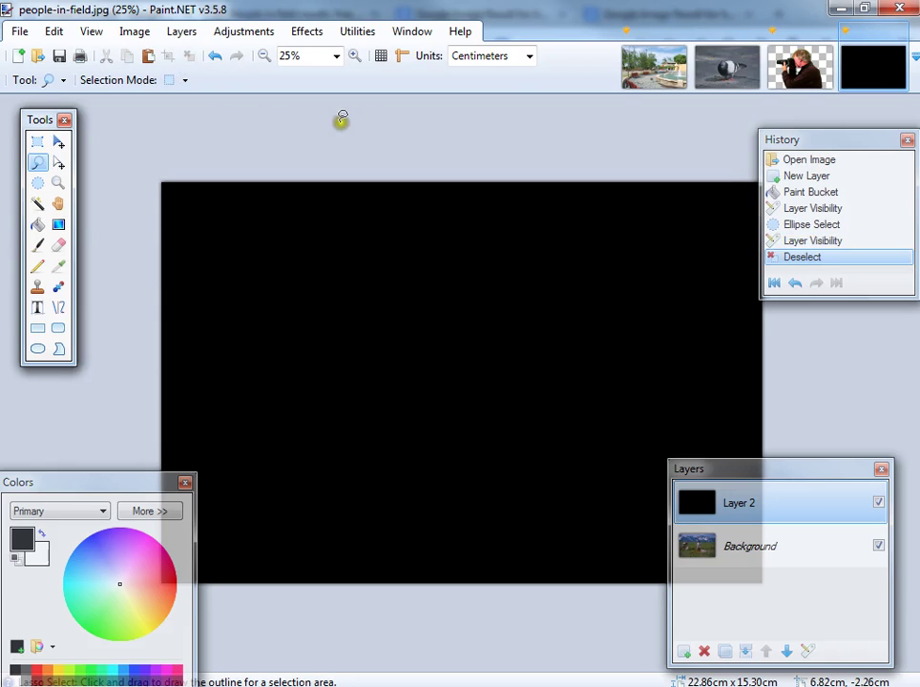
Lasso several jagged spiky regions across the black layer's upper left and delete them
mouse_move(342, 119)
left_mouse_down()
mouse_move(532, 327)
mouse_move(368, 313)
mouse_move(385, 388)
mouse_move(379, 434)
mouse_move(235, 399)
mouse_move(279, 526)
mouse_move(119, 432)
left_mouse_up()
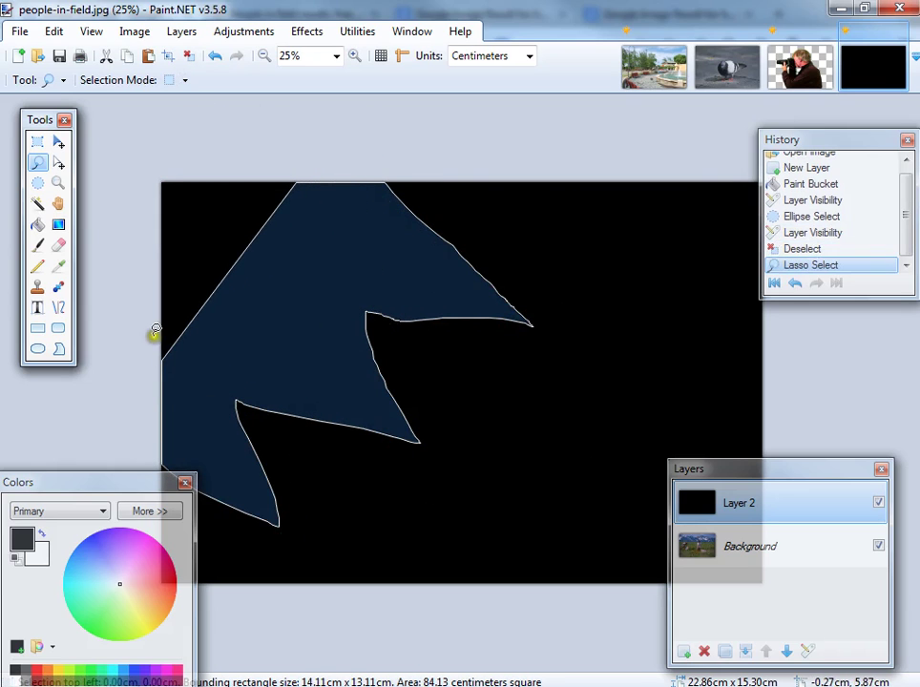
mouse_move(401, 255)
left_mouse_down()
mouse_move(559, 388)
mouse_move(461, 354)
mouse_move(379, 299)
mouse_move(520, 410)
mouse_move(332, 365)
mouse_move(396, 507)
mouse_move(336, 443)
mouse_move(261, 395)
mouse_move(283, 444)
mouse_move(339, 496)
mouse_move(345, 520)
mouse_move(225, 458)
mouse_move(260, 585)
mouse_move(118, 495)
left_mouse_up()
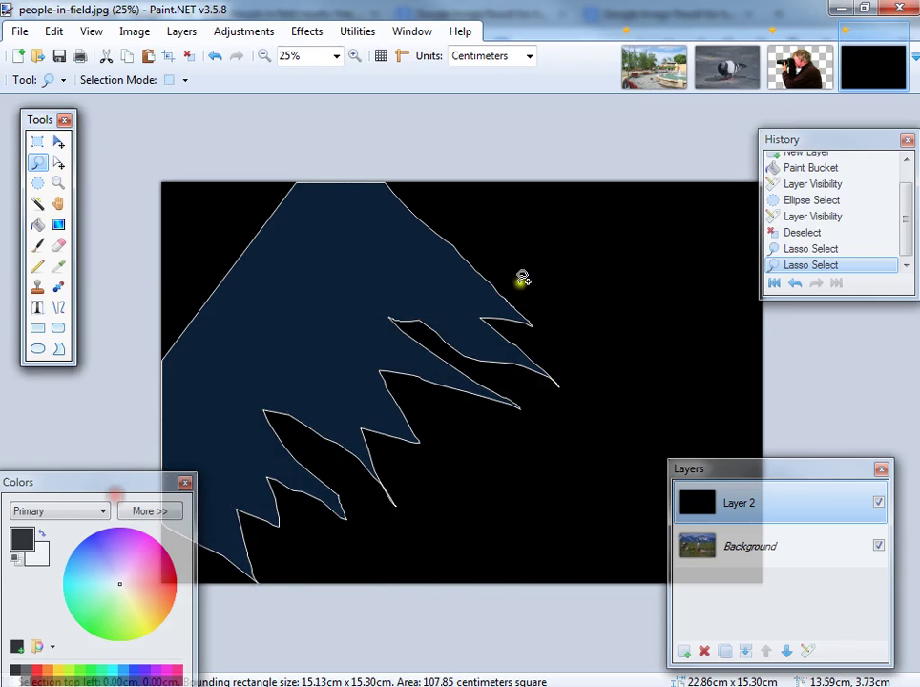
mouse_move(416, 268)
left_mouse_down()
mouse_move(454, 274)
mouse_move(542, 274)
mouse_move(496, 193)
mouse_move(450, 138)
left_mouse_up()
mouse_move(538, 230)
left_mouse_down()
mouse_move(590, 210)
mouse_move(515, 141)
mouse_move(376, 121)
mouse_move(73, 247)
mouse_move(246, 244)
left_mouse_up()
mouse_move(283, 182)
left_mouse_down()
mouse_move(298, 179)
mouse_move(16, 438)
mouse_move(16, 537)
mouse_move(168, 564)
left_mouse_up()
mouse_move(205, 612)
left_mouse_down()
mouse_move(226, 630)
mouse_move(56, 532)
mouse_move(23, 438)
mouse_move(268, 590)
left_mouse_up()
key("Delete")
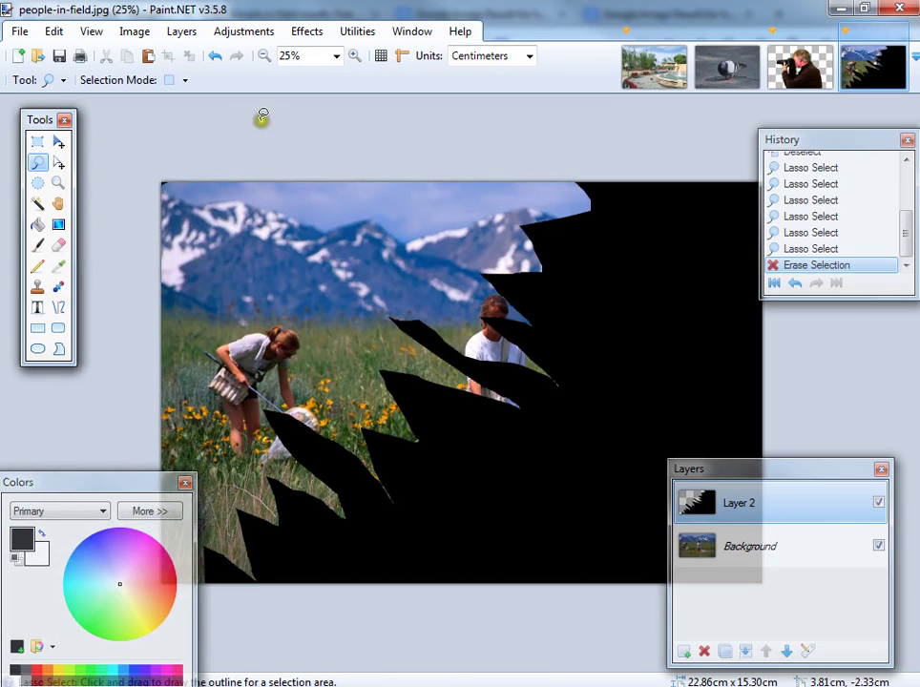
Apply a radius-200 Gaussian Blur to the jagged cut in black Layer 2
left_click(298, 28)
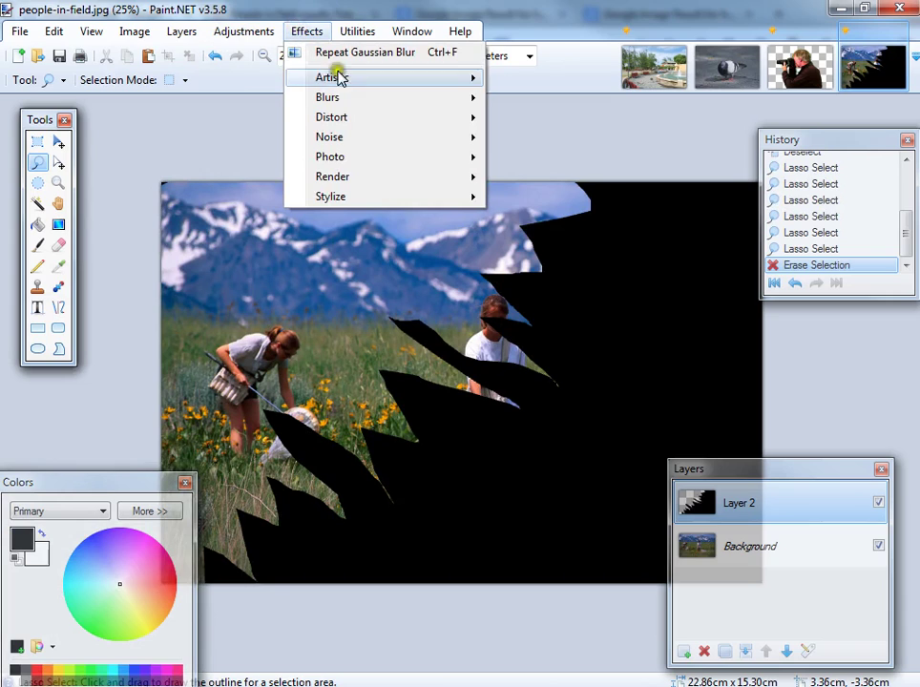
left_click(350, 101)
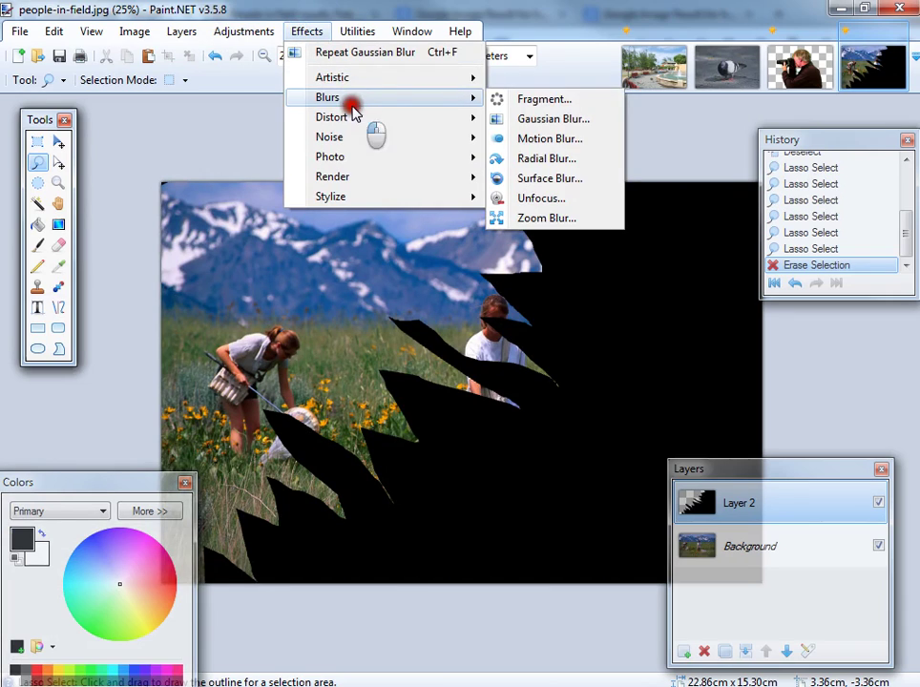
left_click(520, 122)
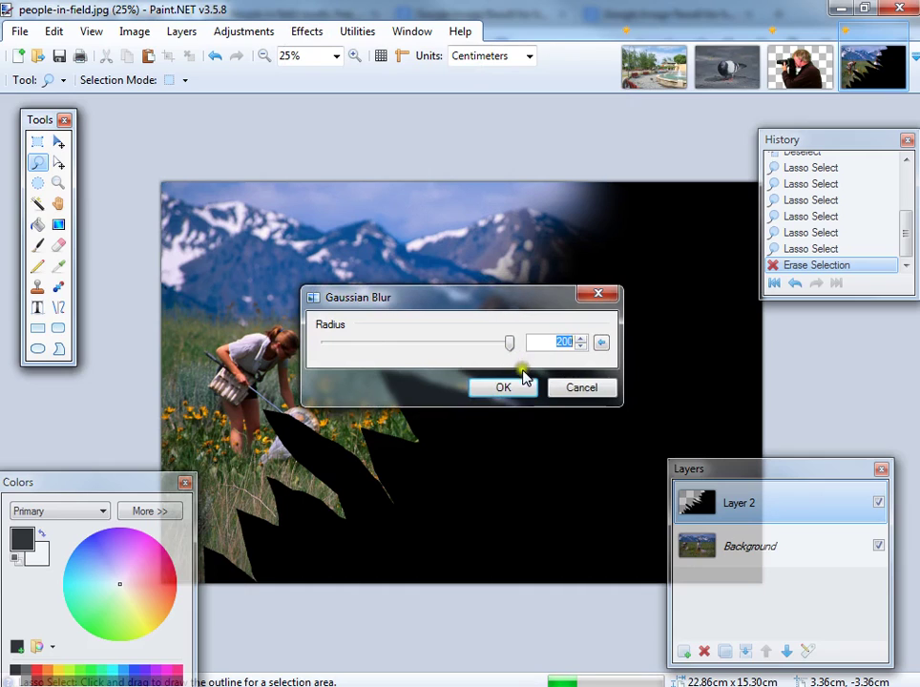
left_click(506, 387)
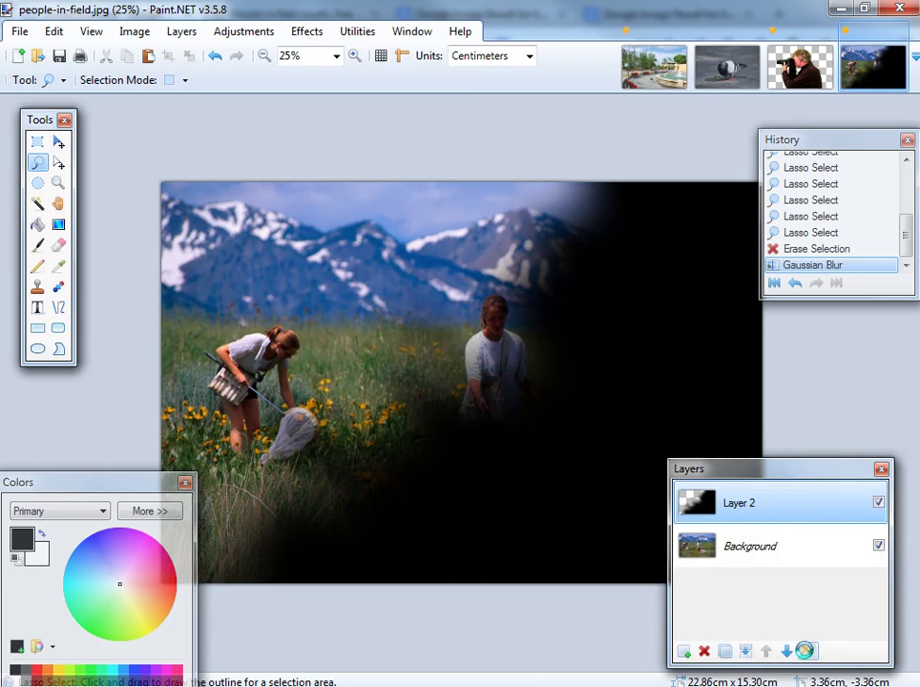
left_click(808, 651)
left_click_drag(570, 385, 505, 390)
left_click_drag(493, 262, 228, 42)
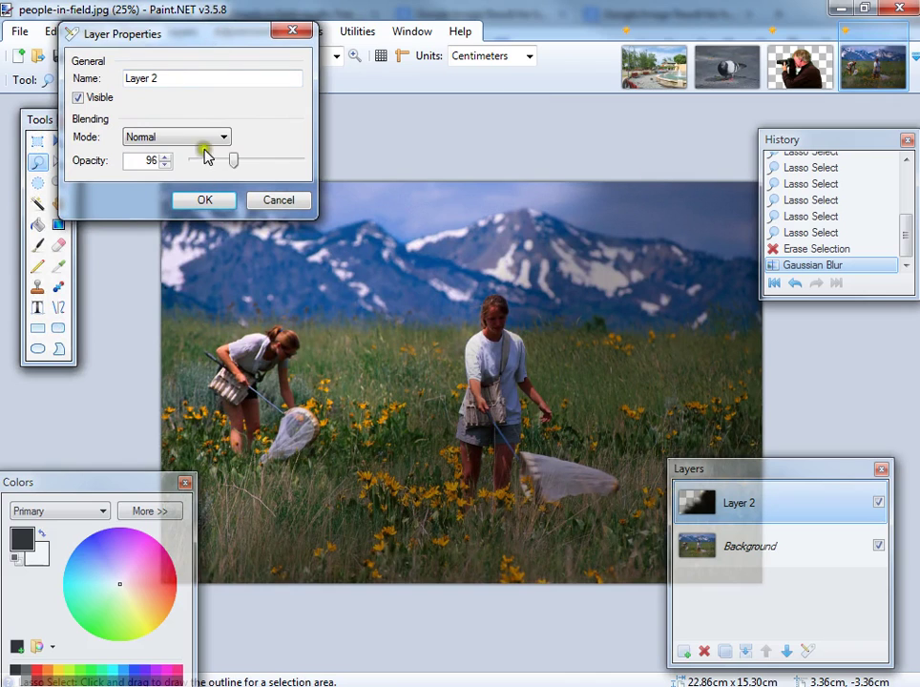
mouse_move(234, 164)
left_mouse_down()
mouse_move(253, 164)
mouse_move(216, 159)
mouse_move(248, 157)
mouse_move(227, 171)
mouse_move(259, 171)
mouse_move(234, 171)
mouse_move(238, 179)
left_mouse_up()
left_click(269, 201)
Undo the beam blur, jagged erase and last lasso addition, then clear the selection
left_click(216, 55)
left_click(216, 55)
left_click(216, 55)
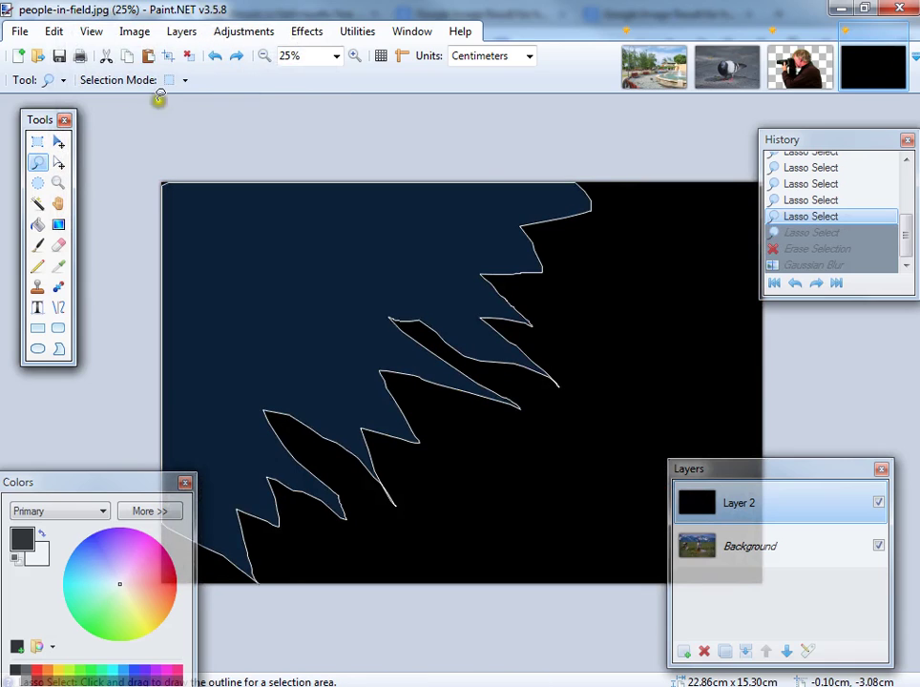
left_click(188, 56)
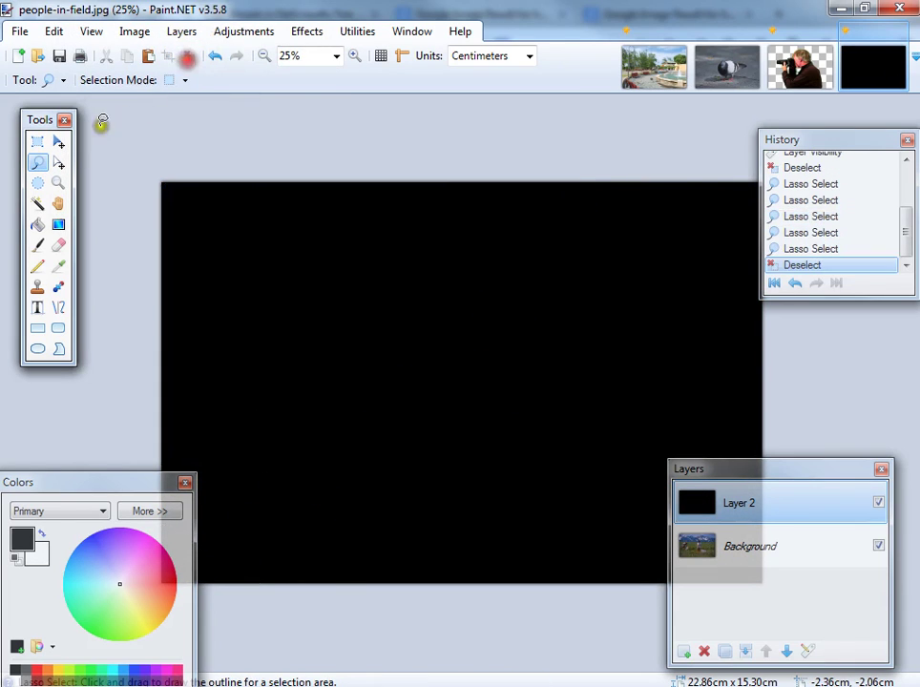
Mark a tall narrow 4.20 × 15.30 cm oval spanning the full image height
left_click(37, 182)
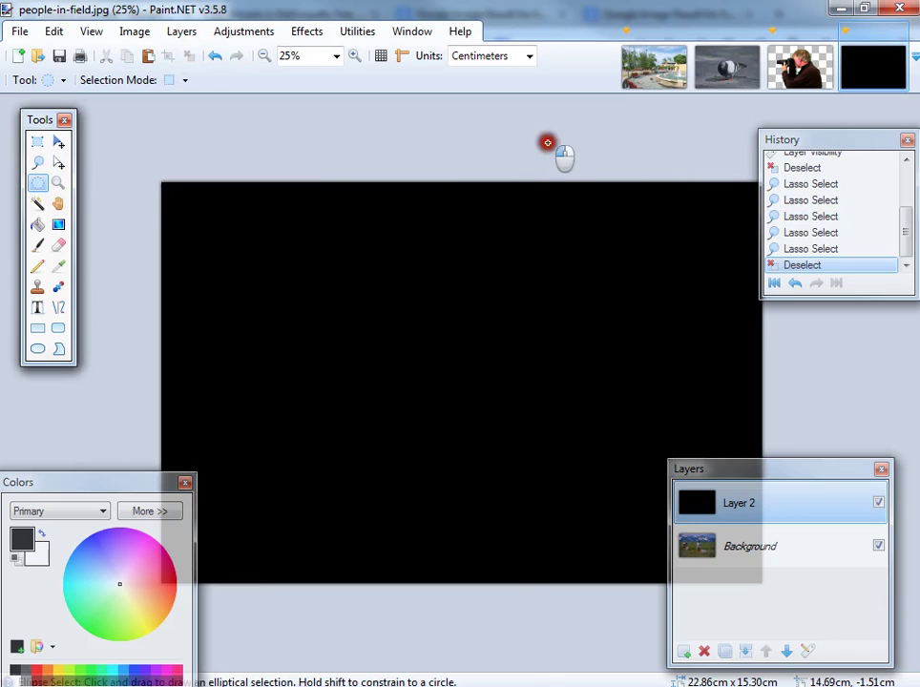
left_click_drag(546, 140, 437, 686)
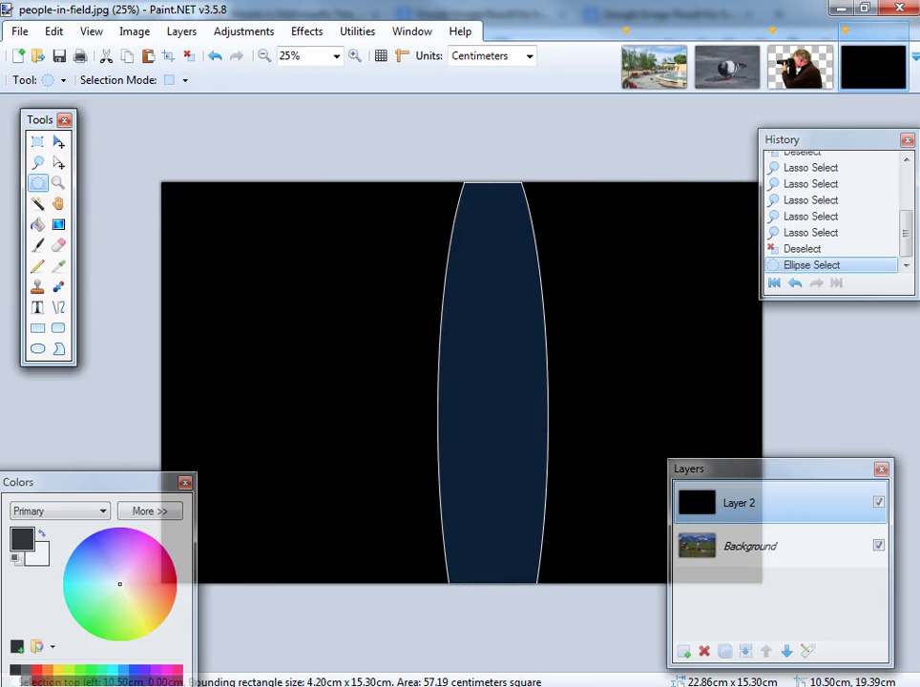
mouse_move(895, 75)
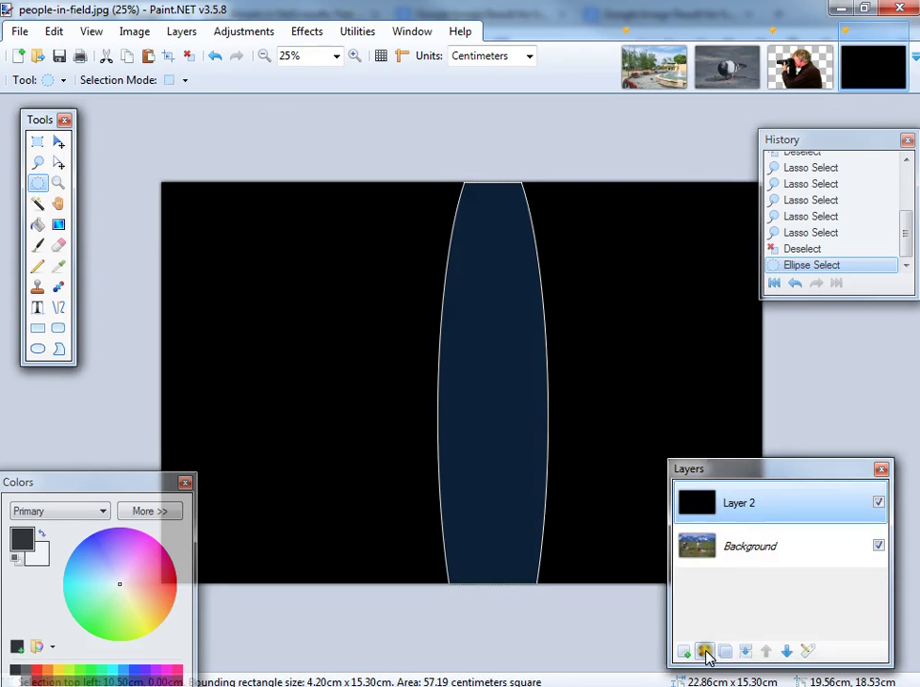
Delete black Layer 2 and copy the photographer cut-out from its image
left_click(704, 651)
left_click(800, 67)
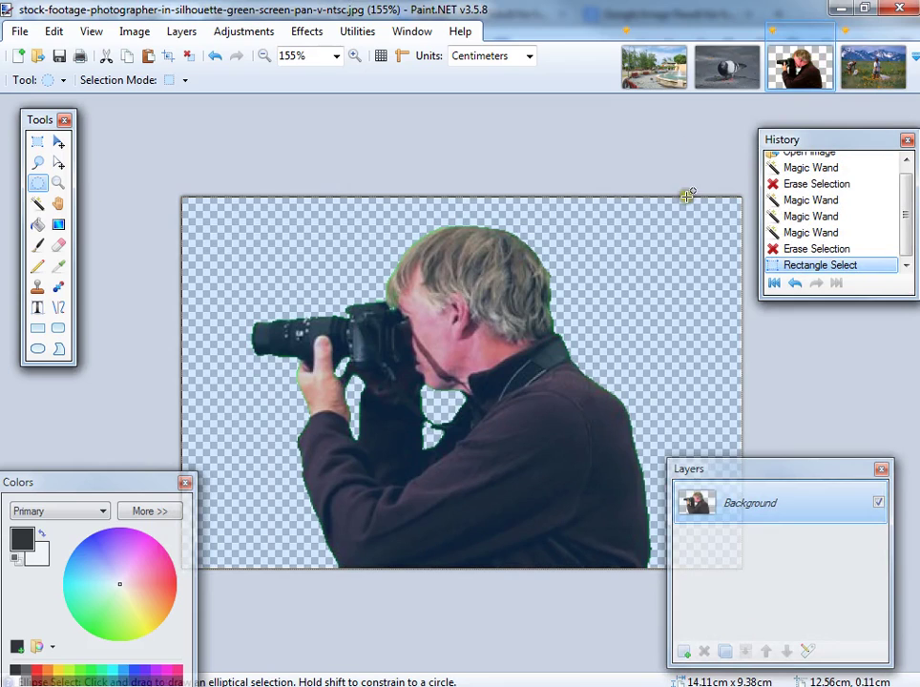
left_click(874, 67)
Paste the photographer as a new layer at the field photo's bottom-right, then view DSC_0081.JPG
left_click(54, 32)
left_click_drag(256, 247, 632, 571)
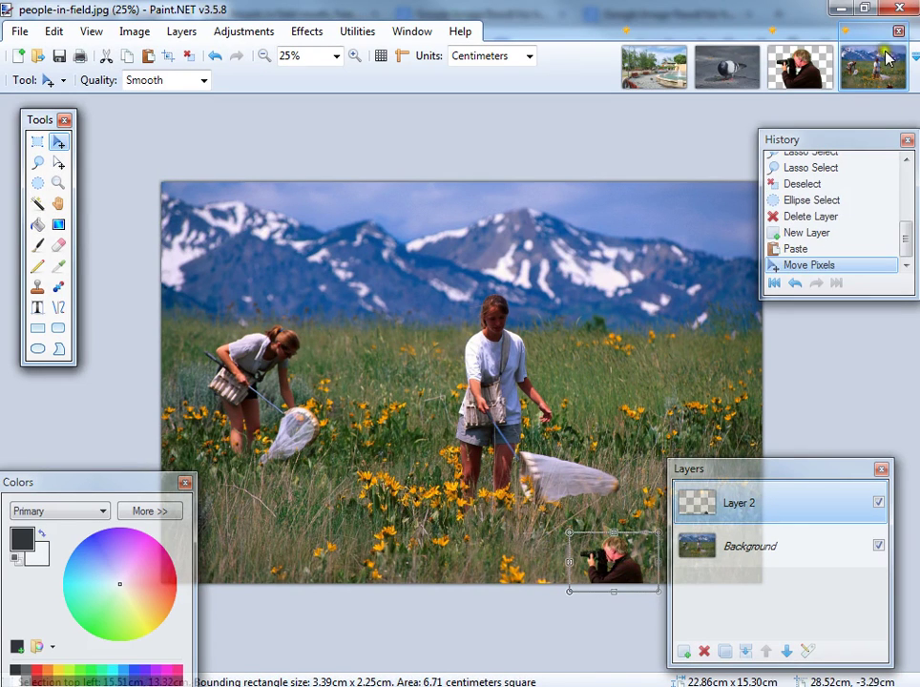
left_click(727, 67)
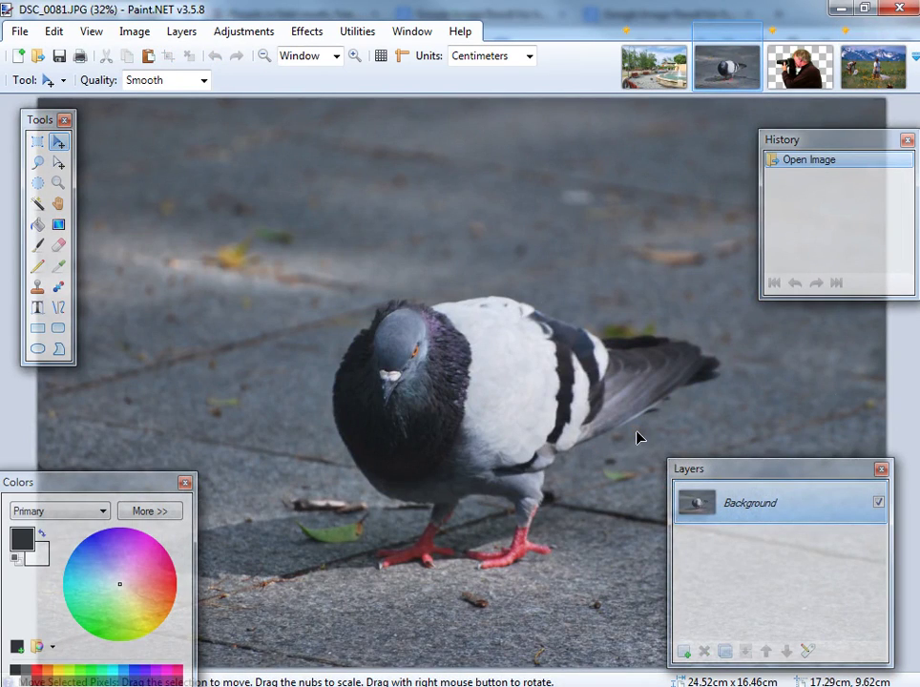